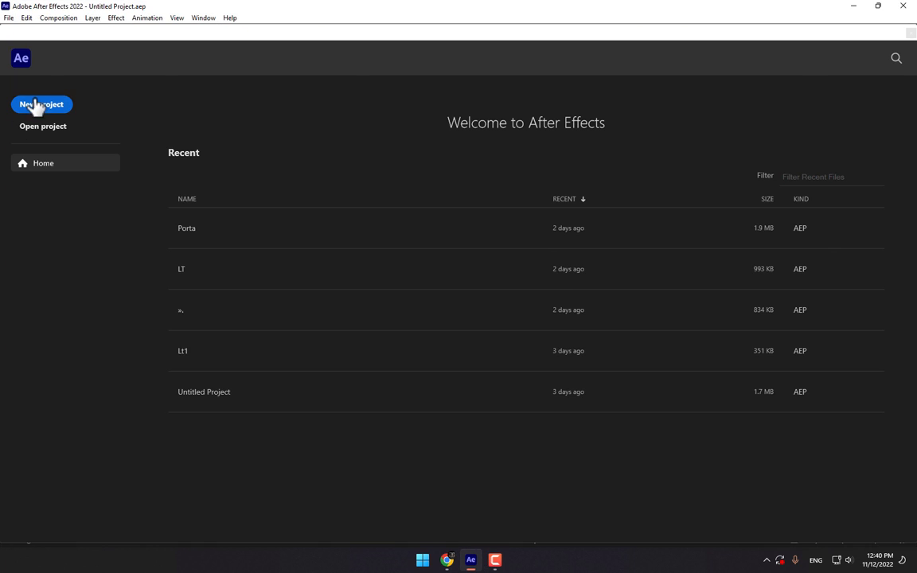
- Create a new project with a composition named FW, using the HDV/HDTV 720 29.97 preset and a 3-second duration
left_click(37, 106)
left_click(377, 239)
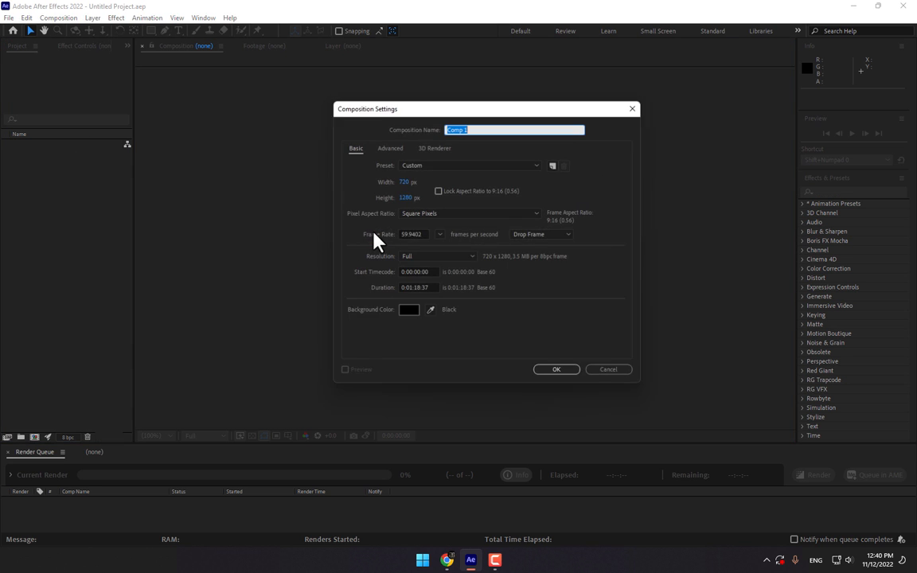
left_click(462, 163)
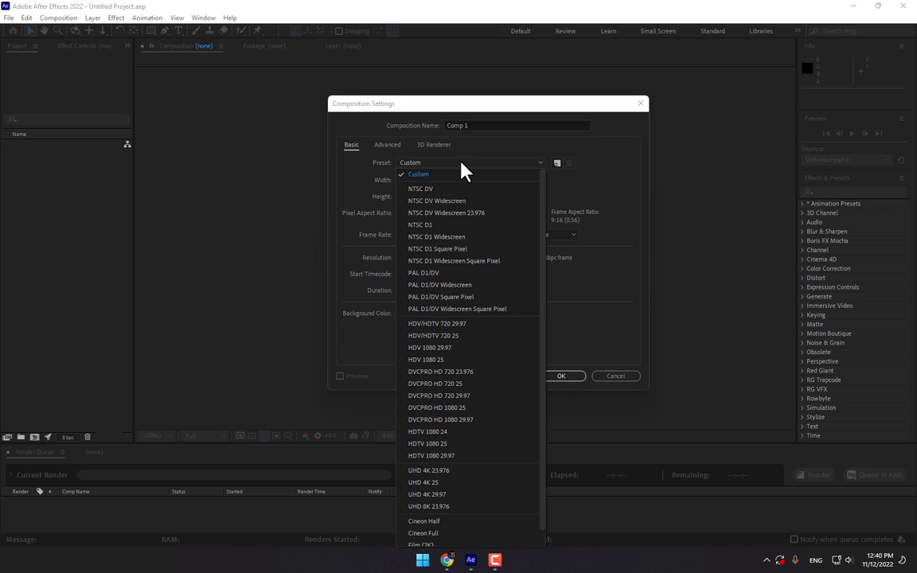
left_click(476, 325)
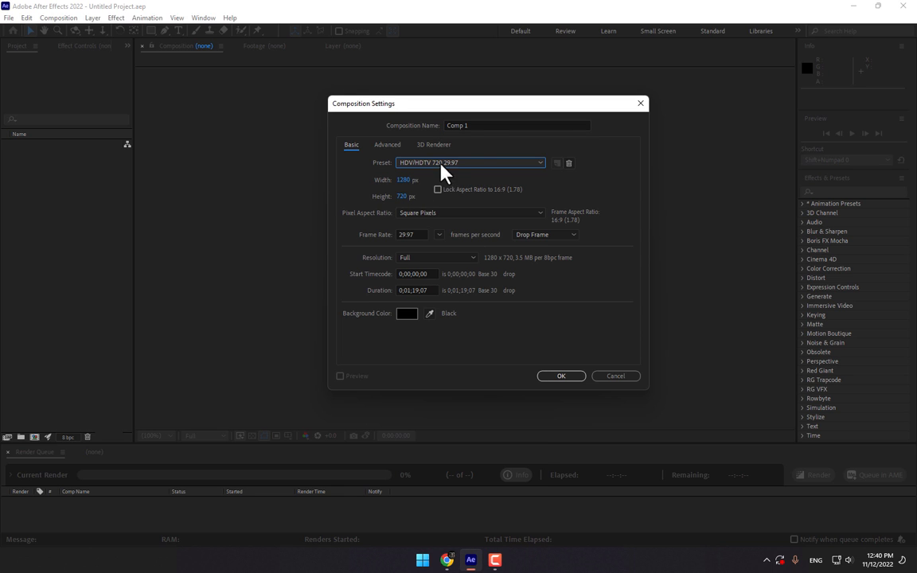
left_click(487, 125)
type("FW")
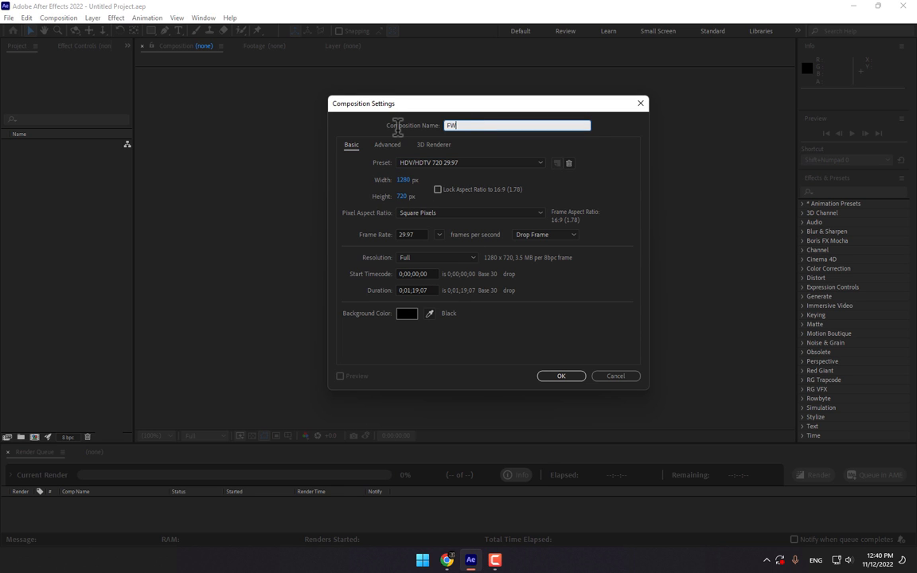
left_click(407, 291)
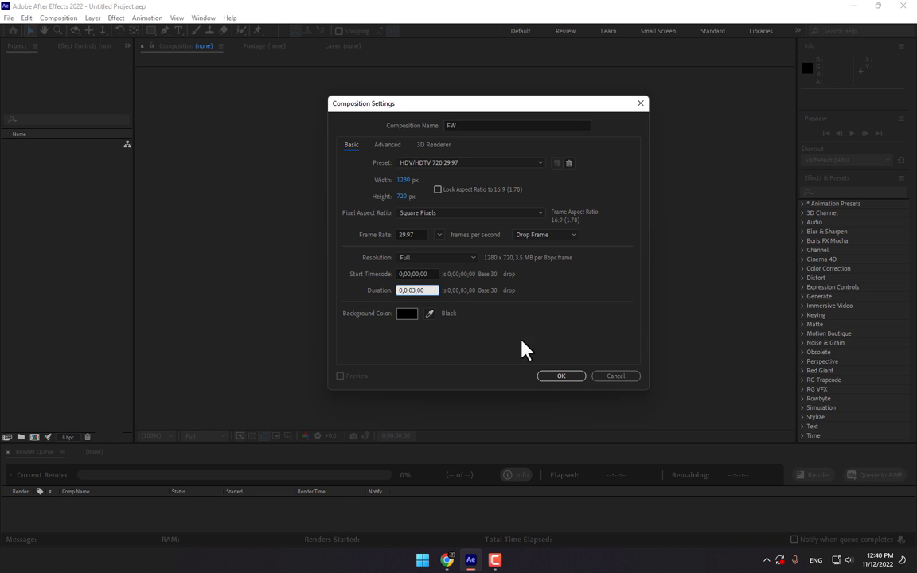
left_click(561, 376)
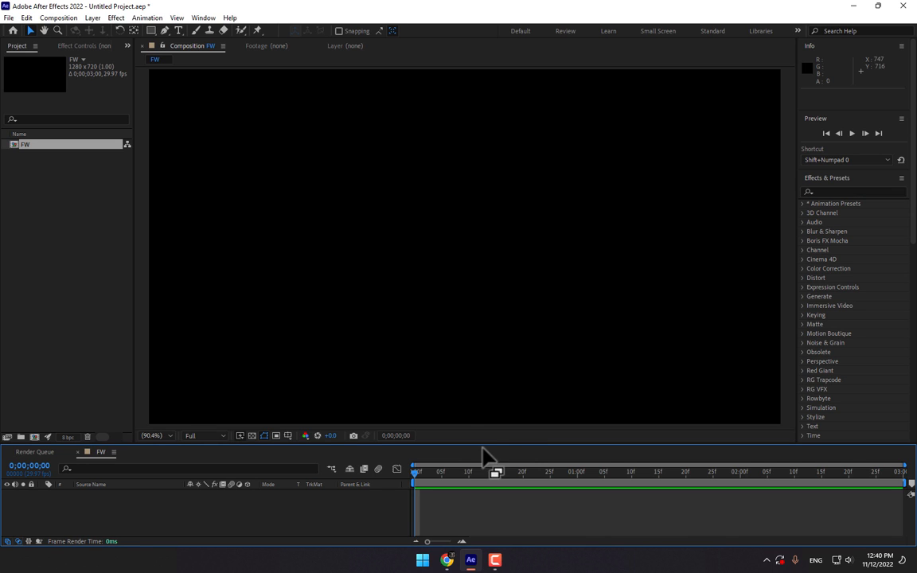
- Add a comp-sized solid layer named Particles line to the FW composition
left_click(172, 437)
left_click(168, 241)
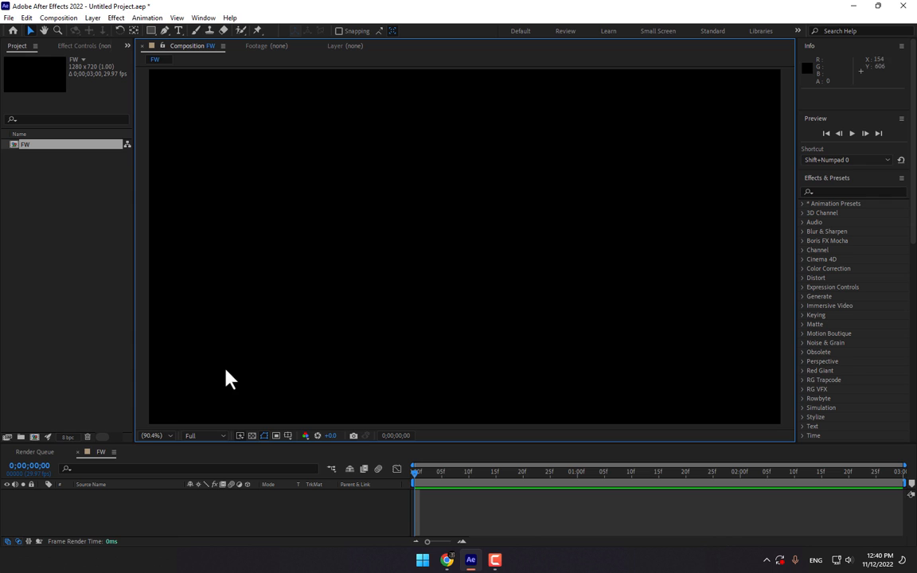
left_click_drag(233, 443, 239, 376)
right_click(279, 513)
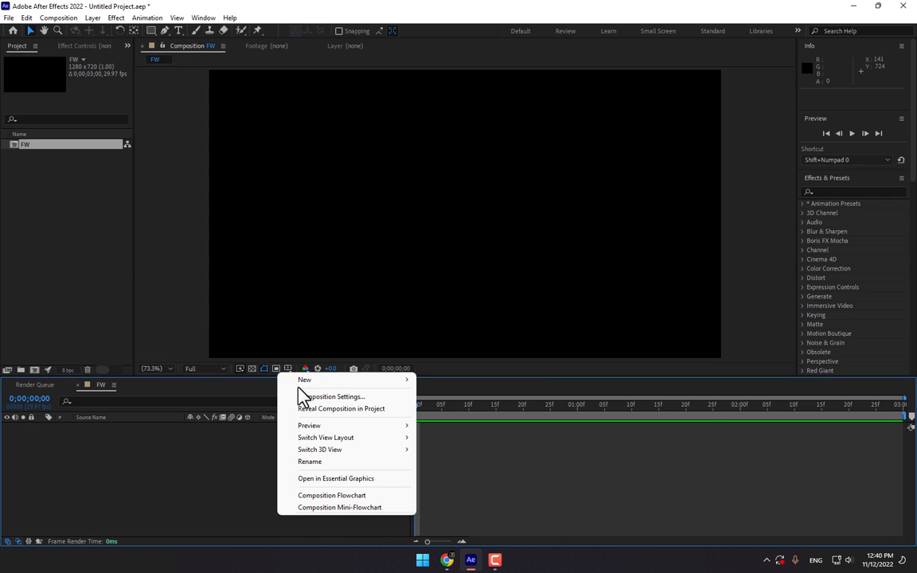
mouse_move(334, 380)
left_click(460, 409)
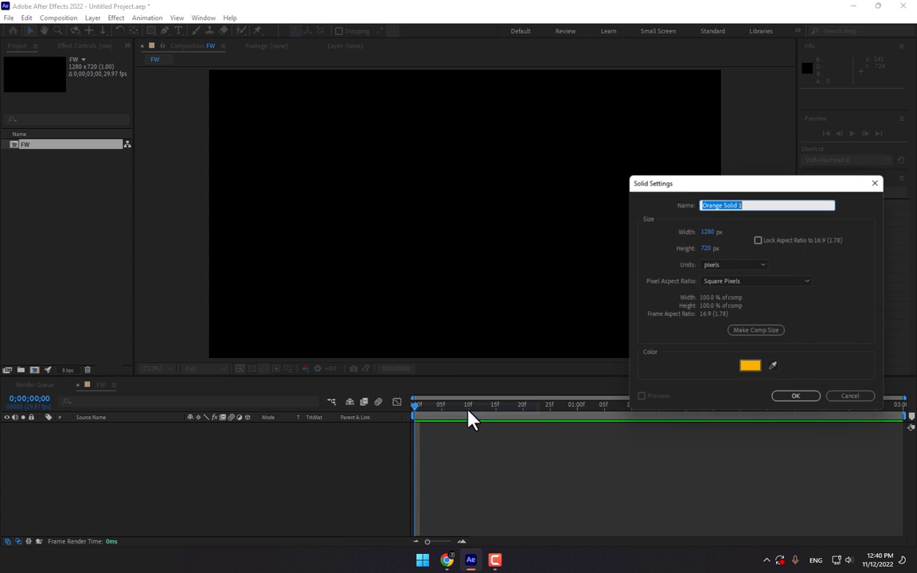
type("F")
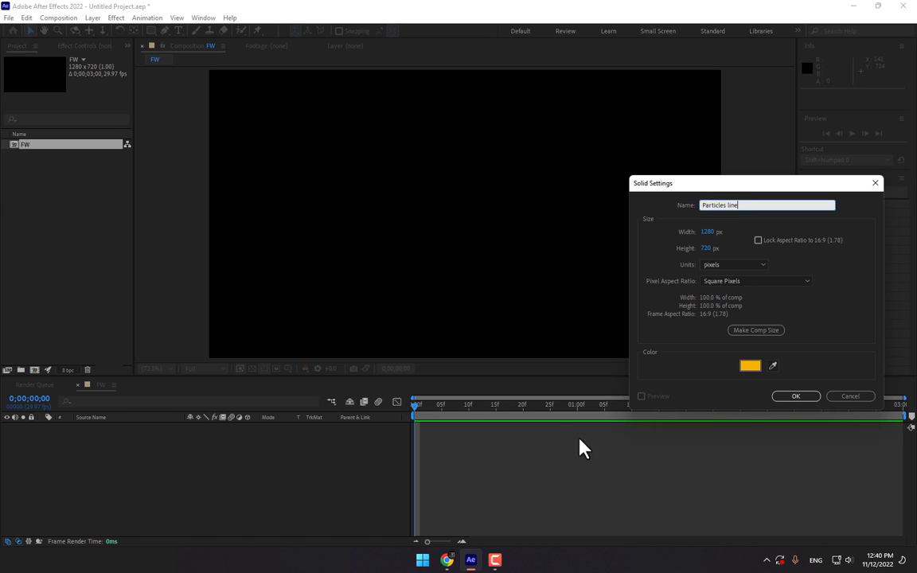
left_click(804, 397)
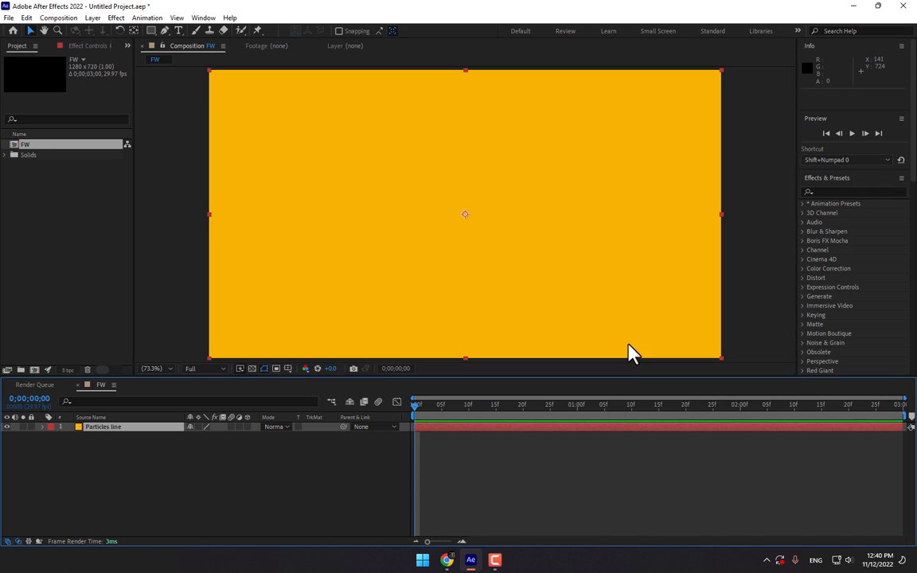
- Apply the RG Trapcode Particular effect to the Particles line layer and play back the emission
left_click(117, 18)
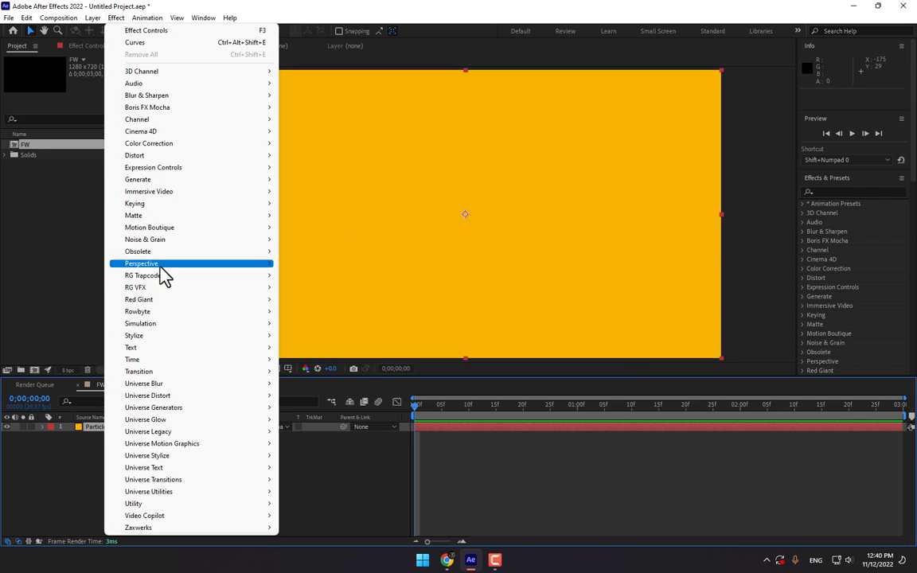
mouse_move(173, 284)
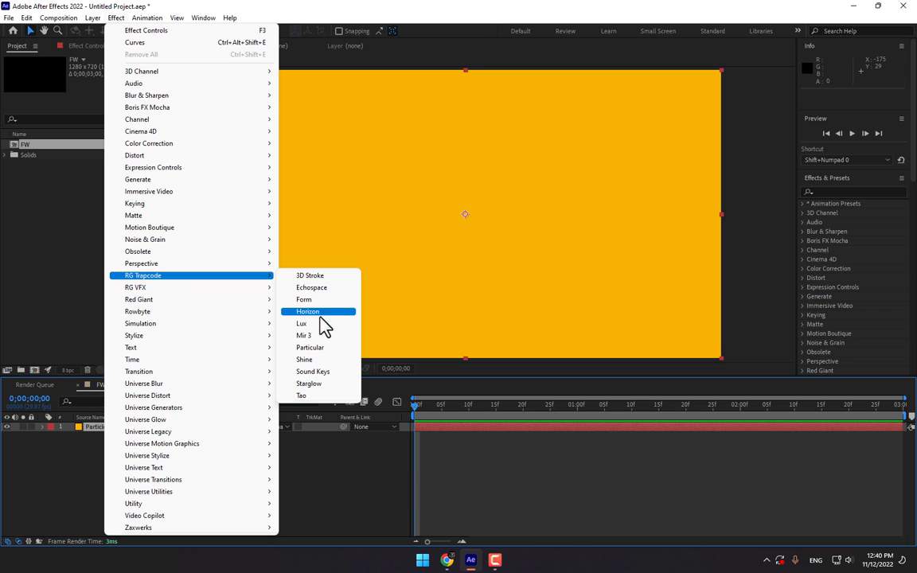
left_click(322, 348)
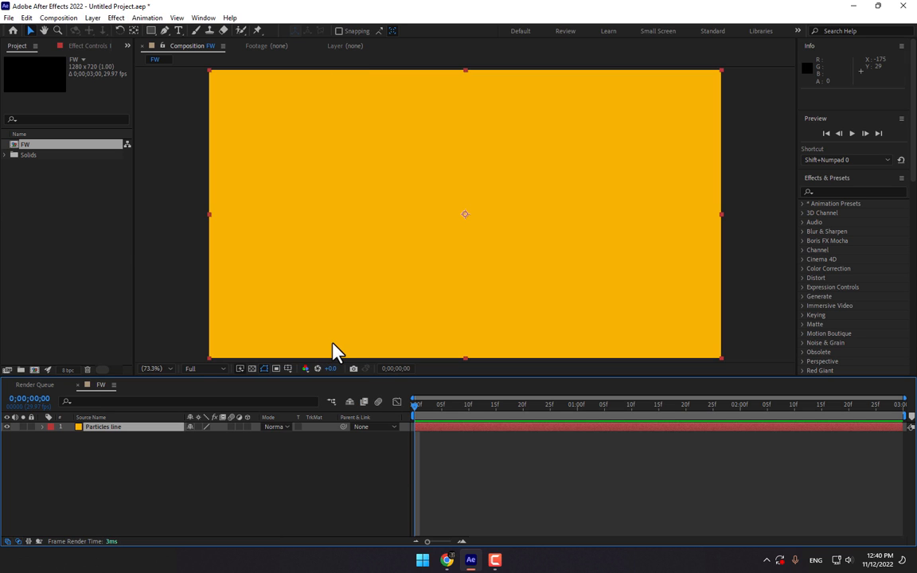
key("space")
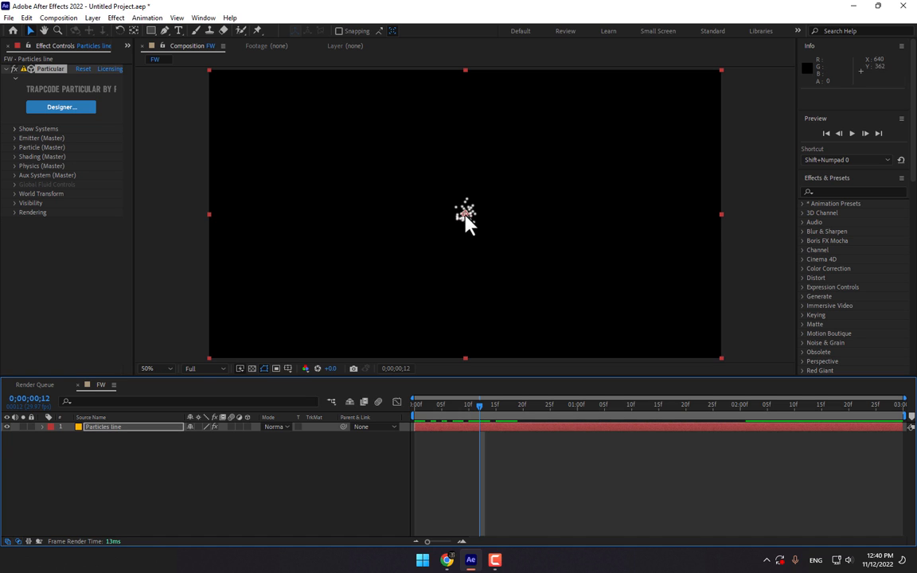
- Keyframe the emitter Position from about -114, 804 at frame 0 to about 944, 170 at 0;00;00;15, and preview the motion
scroll(468, 227, "down", 2)
left_click_drag(289, 320, 257, 331)
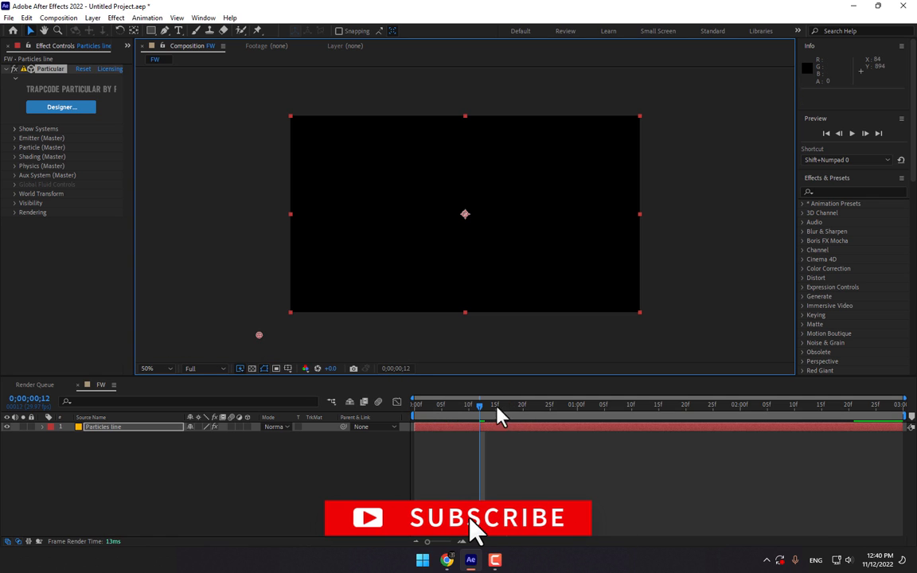
left_click_drag(481, 406, 372, 428)
left_click(14, 138)
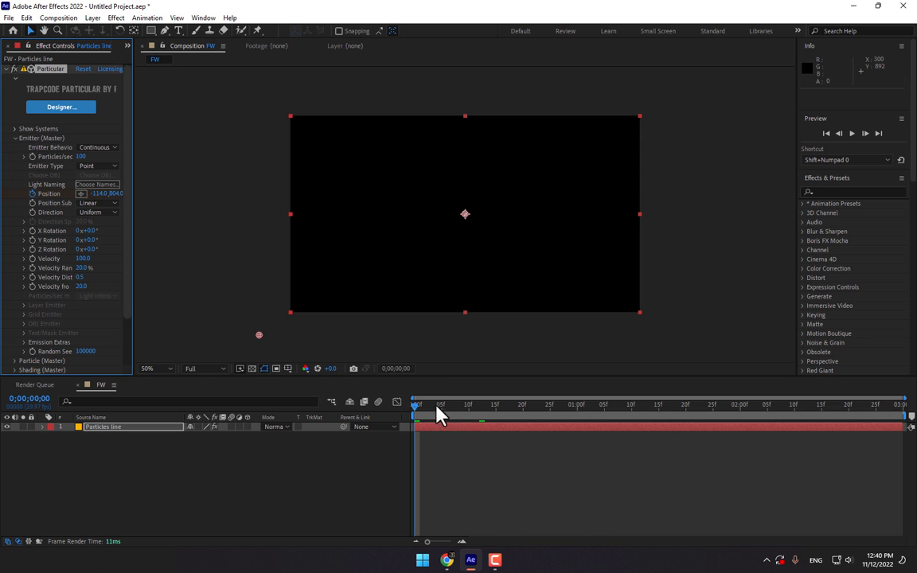
left_click(496, 410)
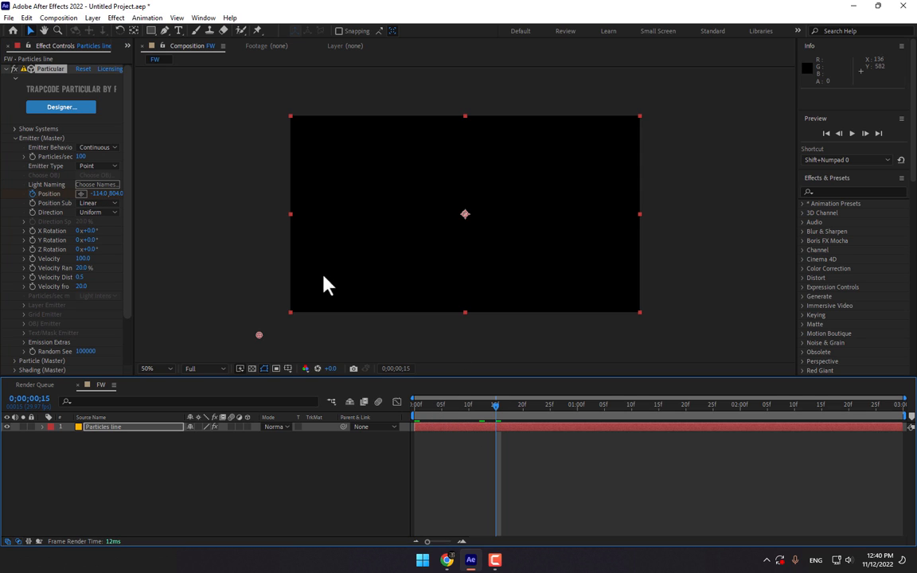
left_click_drag(255, 335, 549, 166)
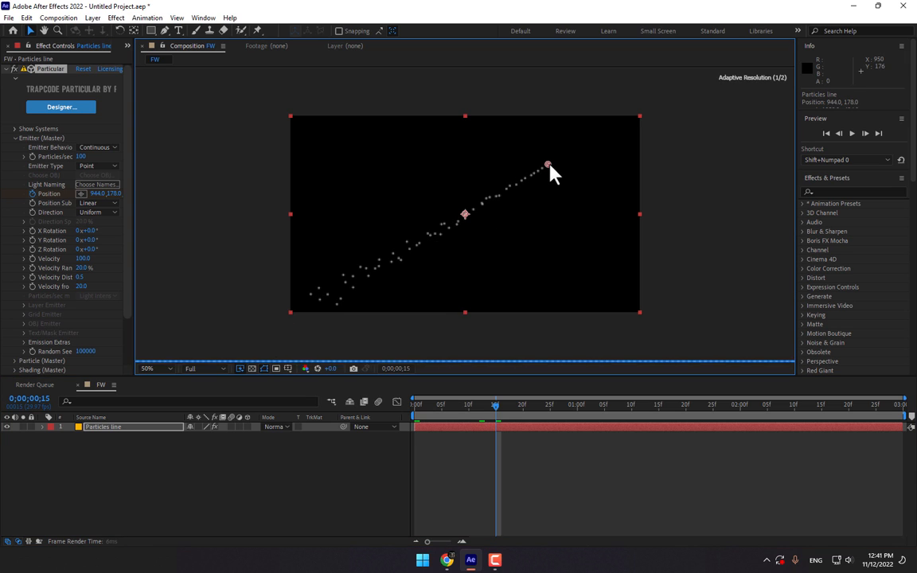
left_click(416, 406)
left_click(852, 134)
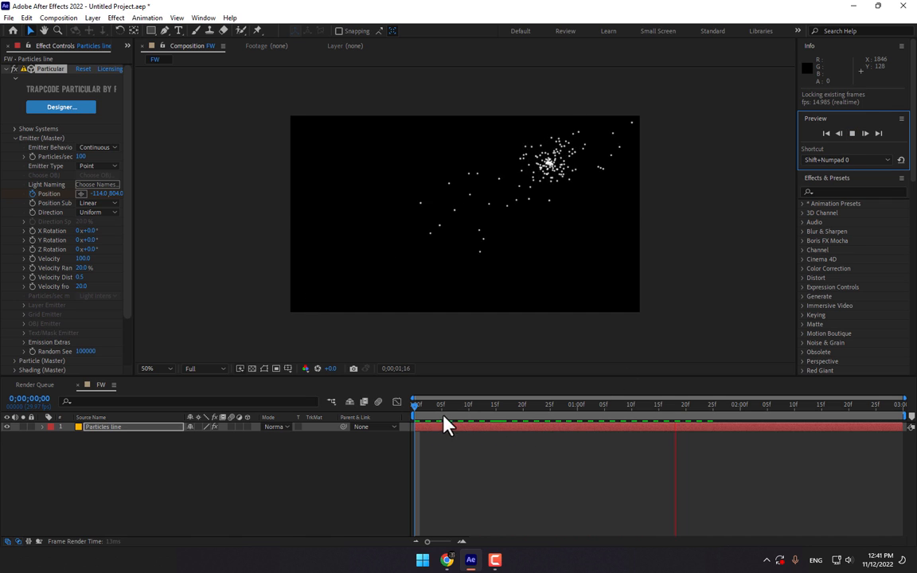
- At 0;00;00;15, set the emitter's Velocity to -12 and Particles/sec to 948 for a dense, narrow trail
left_click_drag(444, 406, 500, 404)
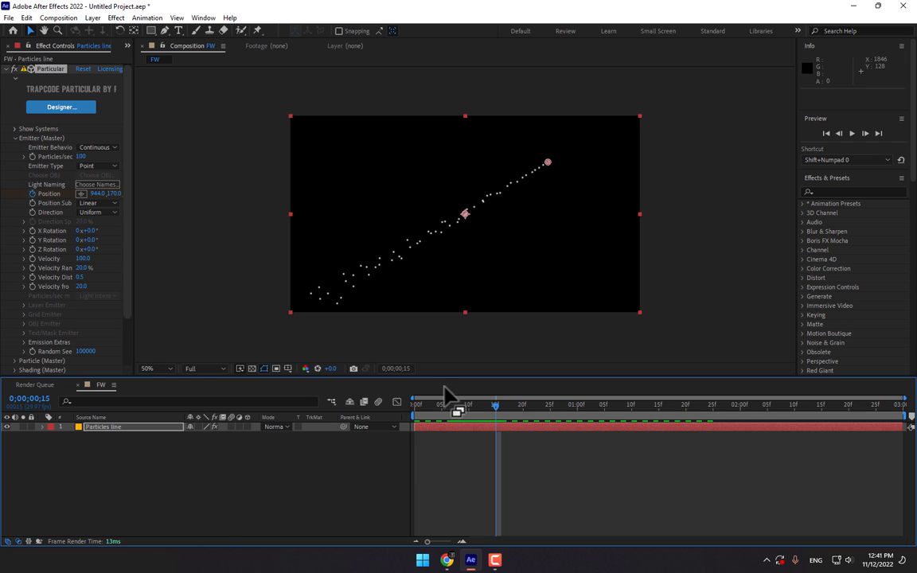
left_click_drag(448, 374, 446, 422)
left_click(148, 410)
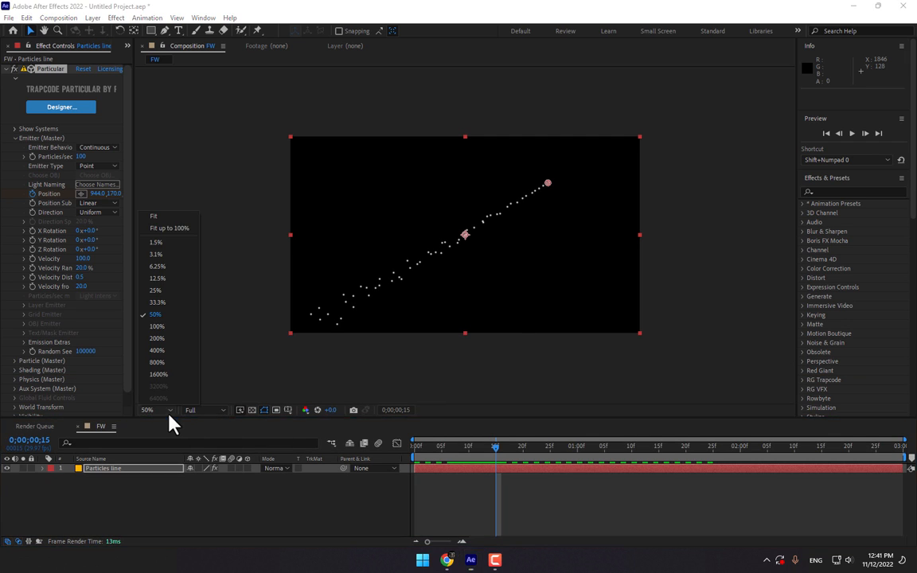
left_click(154, 231)
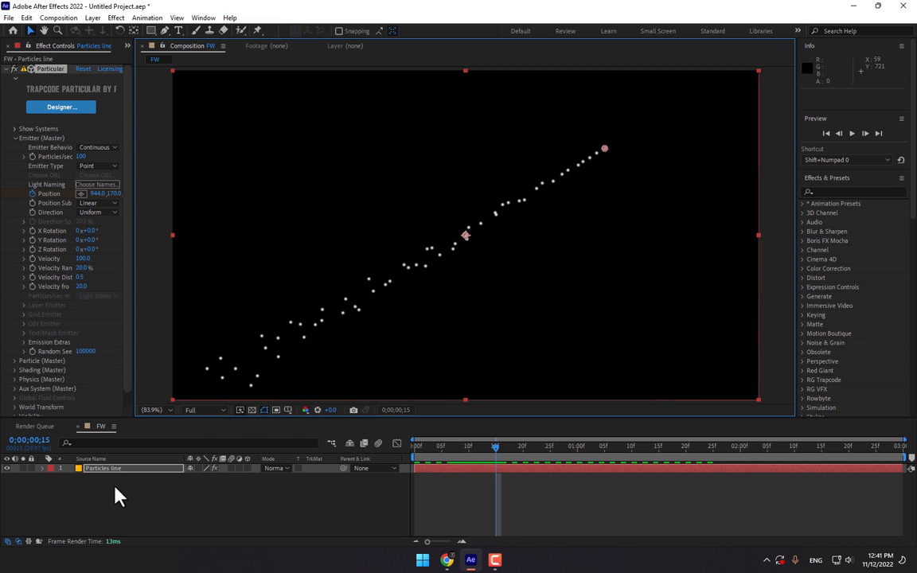
key("Return")
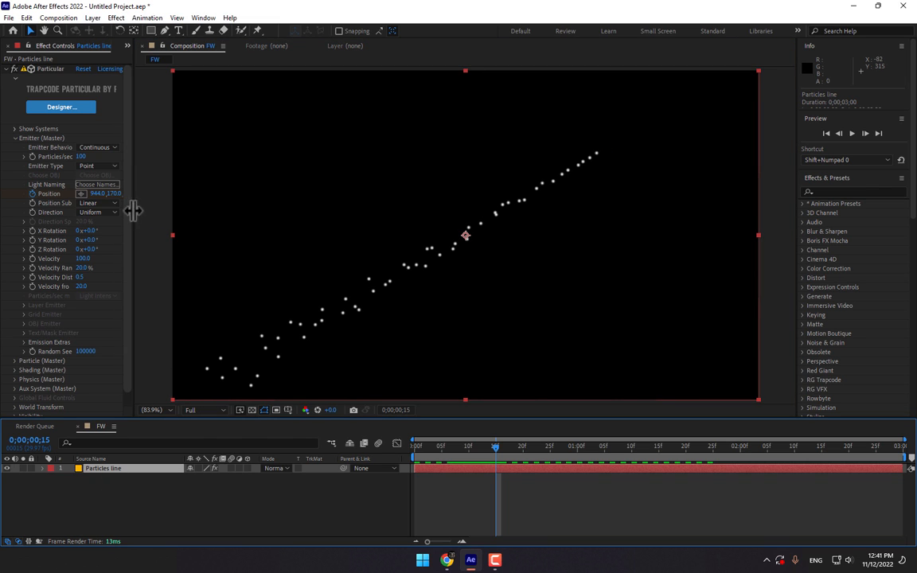
left_click_drag(133, 210, 211, 207)
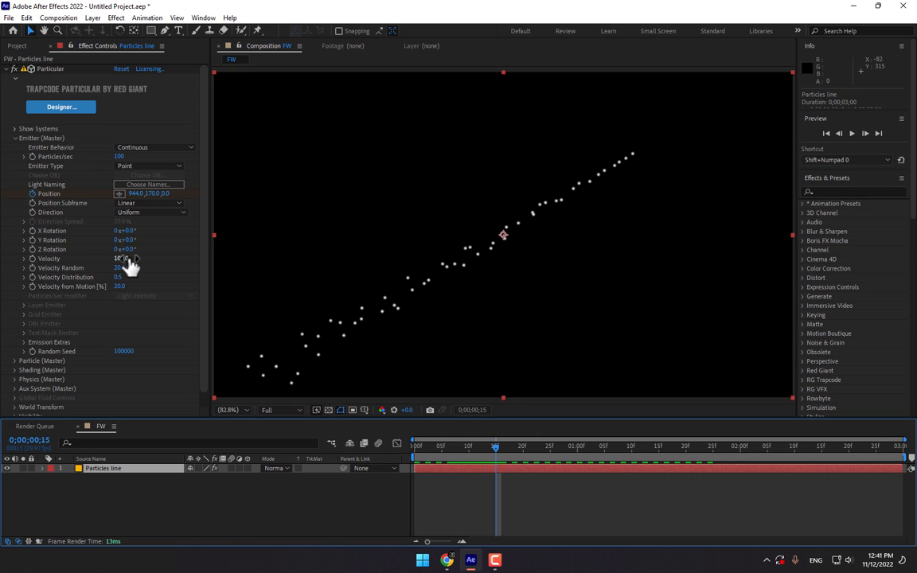
left_click_drag(126, 262, 128, 322)
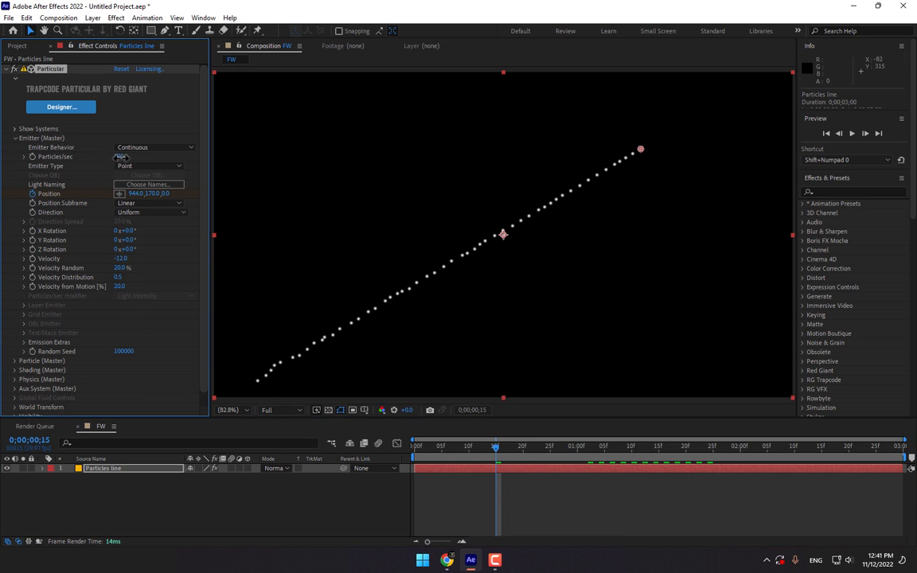
left_click_drag(119, 156, 553, 150)
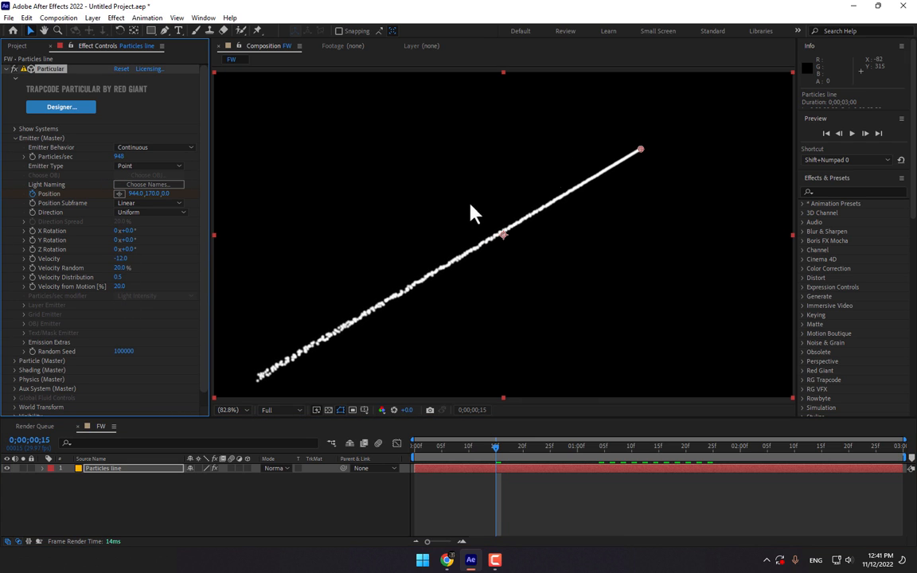
- Set the master particle Size to 2 and Life to 0.3 seconds
left_click(13, 361)
scroll(60, 347, "down", 5)
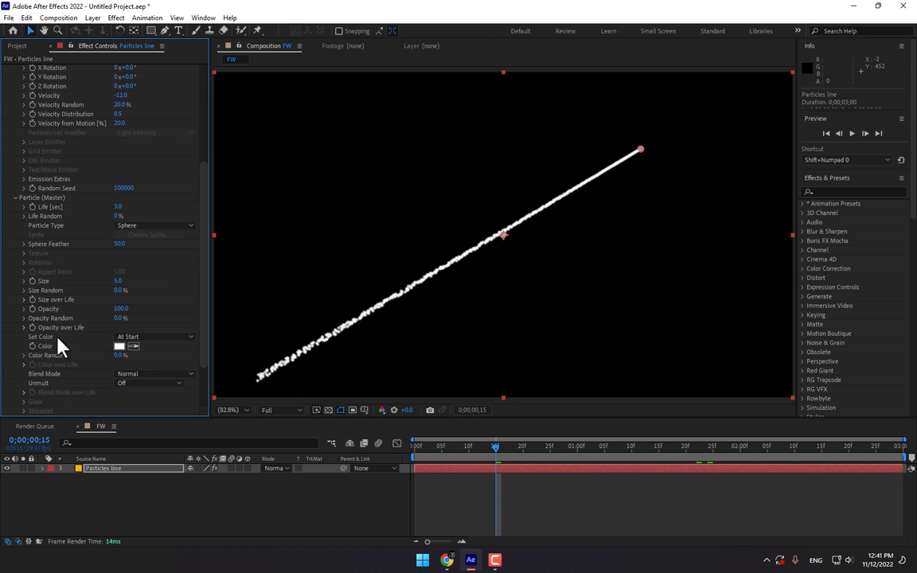
left_click(118, 281)
type("2")
key("Return")
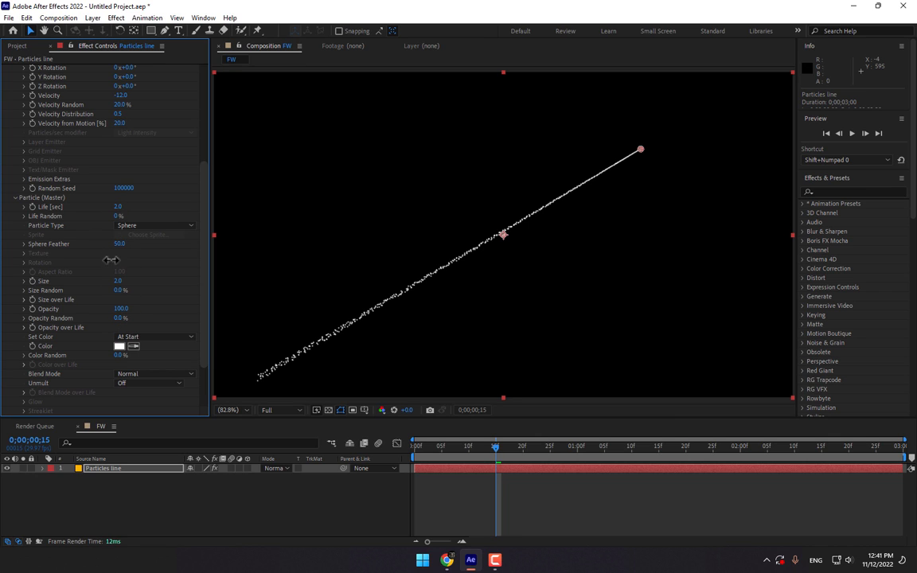
left_click_drag(107, 300, 114, 365)
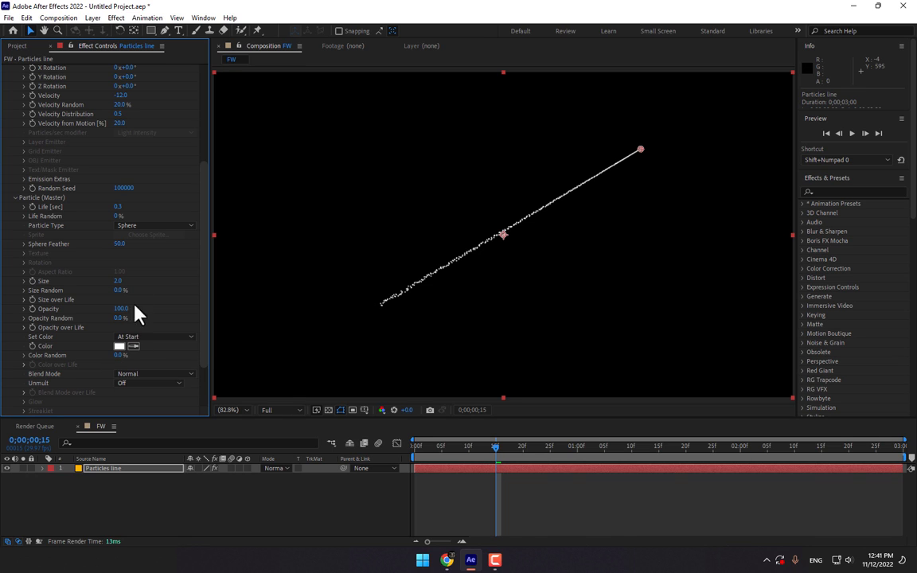
- Apply the linear fade-out preset to the particles' Opacity over Life curve
left_click(24, 328)
left_click(175, 327)
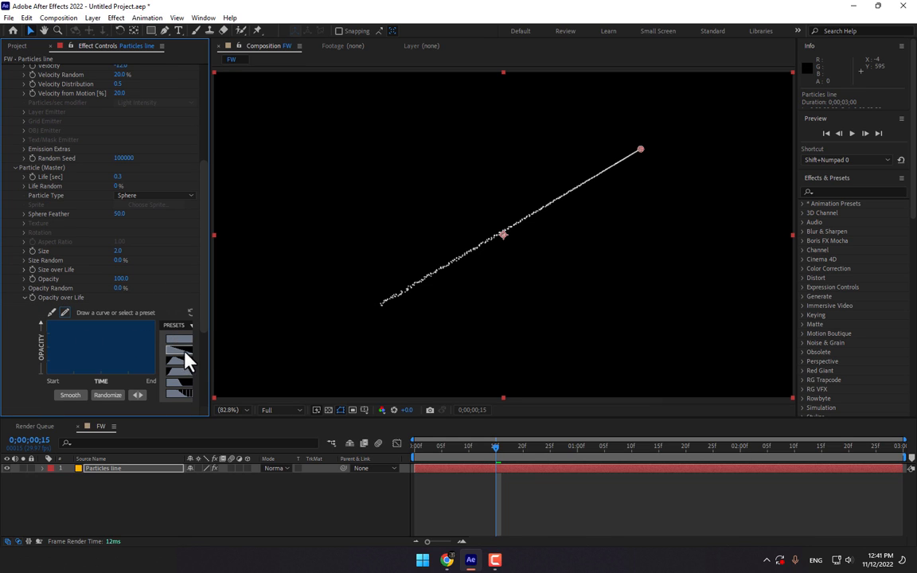
left_click(182, 356)
scroll(205, 336, "down", 1)
scroll(183, 351, "down", 5)
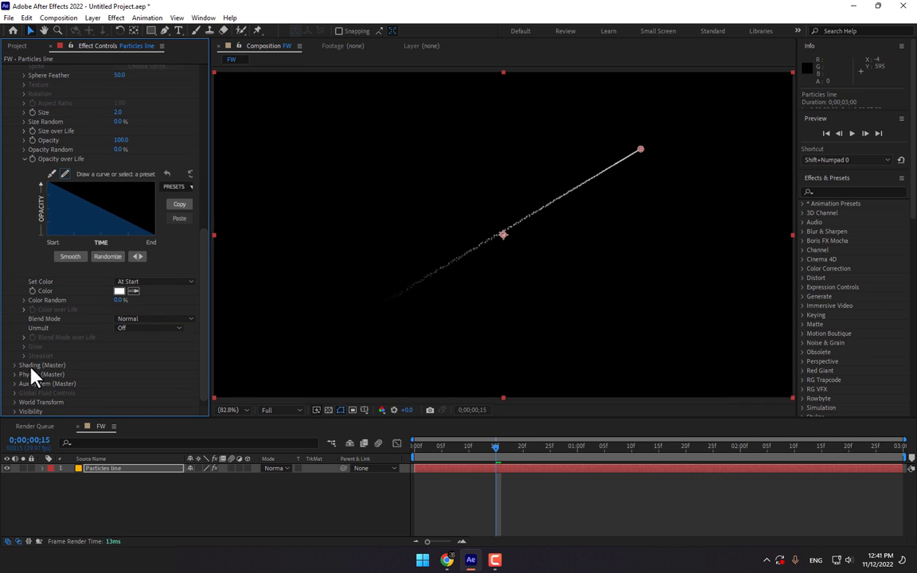
- Apply the linear descending preset to the particles' Size over Life curve
scroll(20, 118, "up", 2)
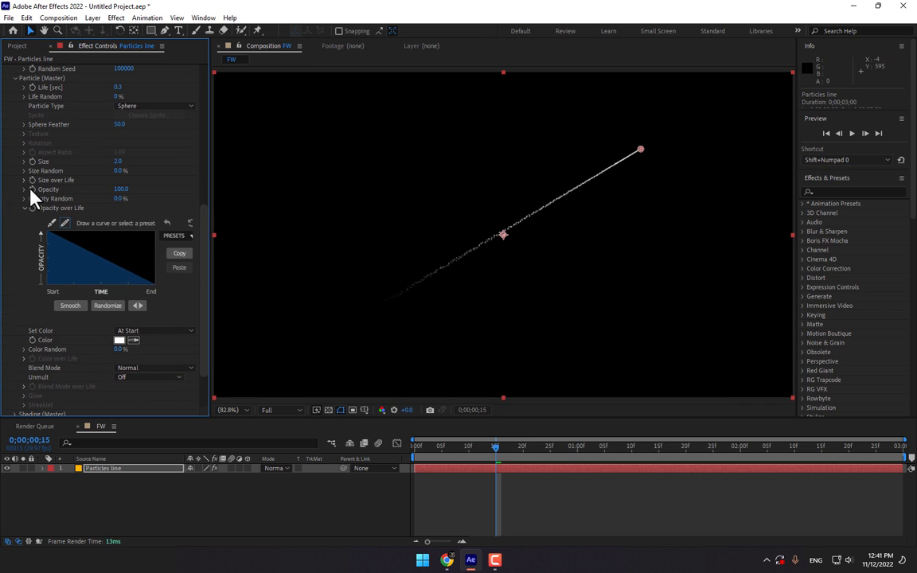
left_click(24, 180)
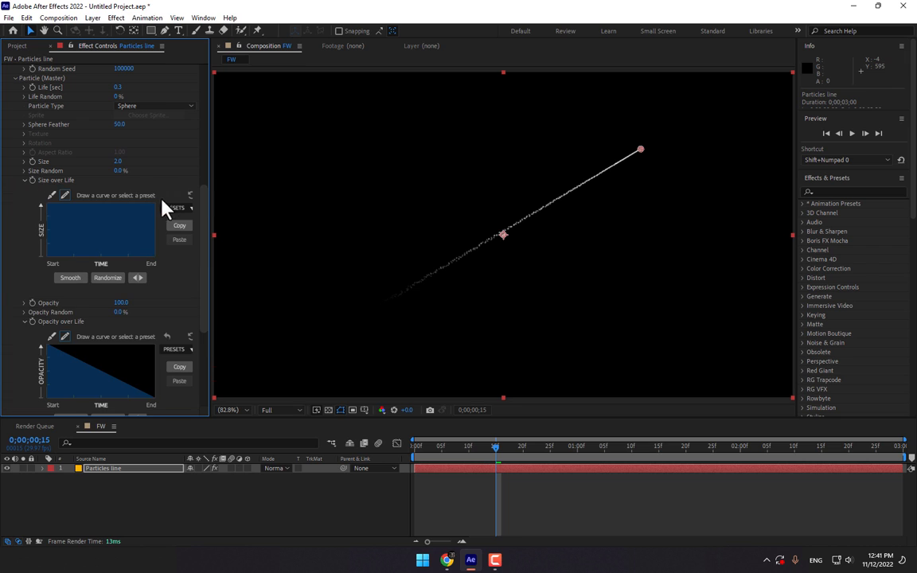
left_click(176, 208)
left_click(184, 232)
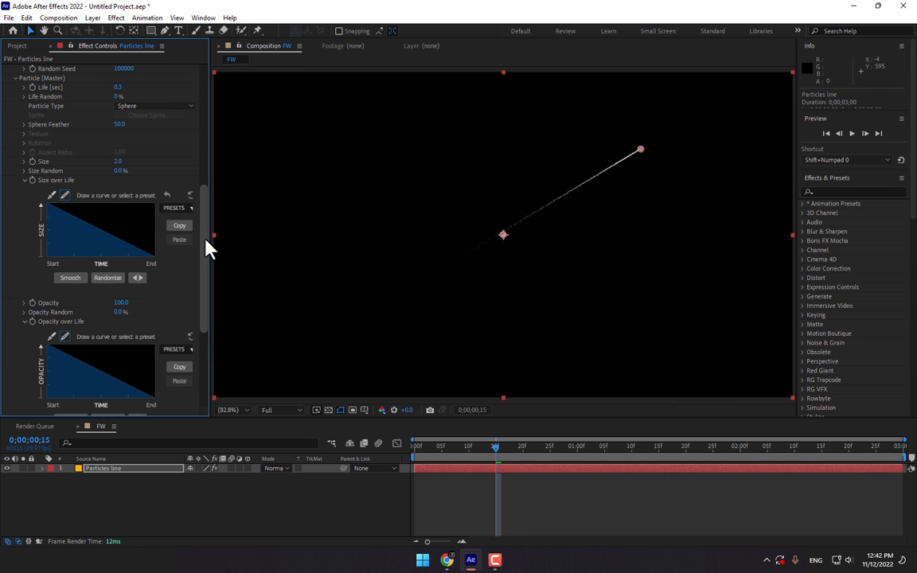
- Raise the master particle Size to 3.1 and the emitter Velocity to 36
left_click_drag(205, 246, 211, 179)
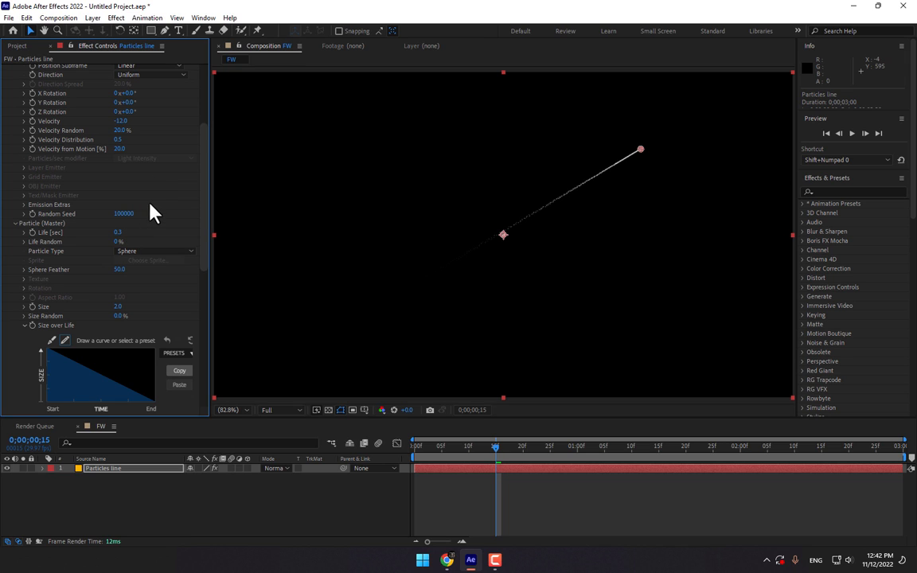
left_click_drag(118, 305, 123, 305)
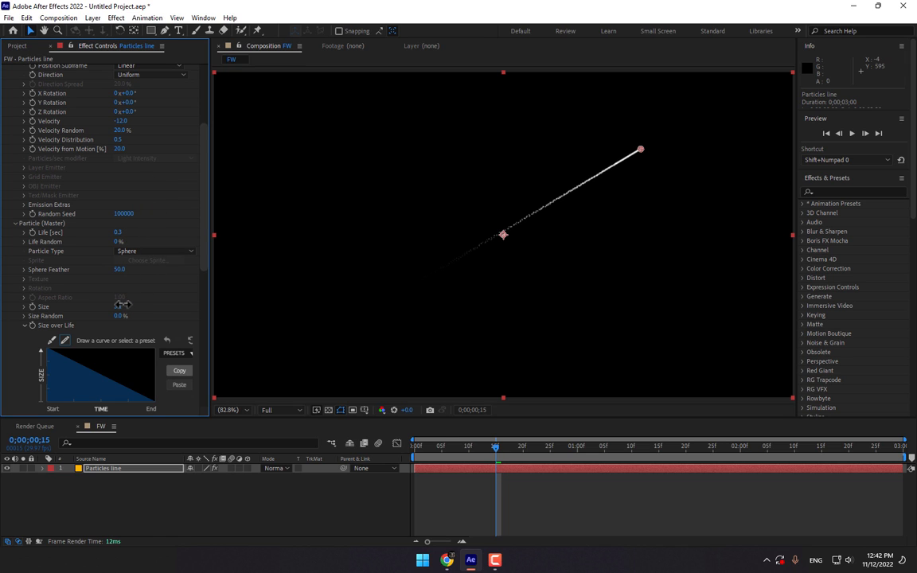
scroll(183, 141, "up", 5)
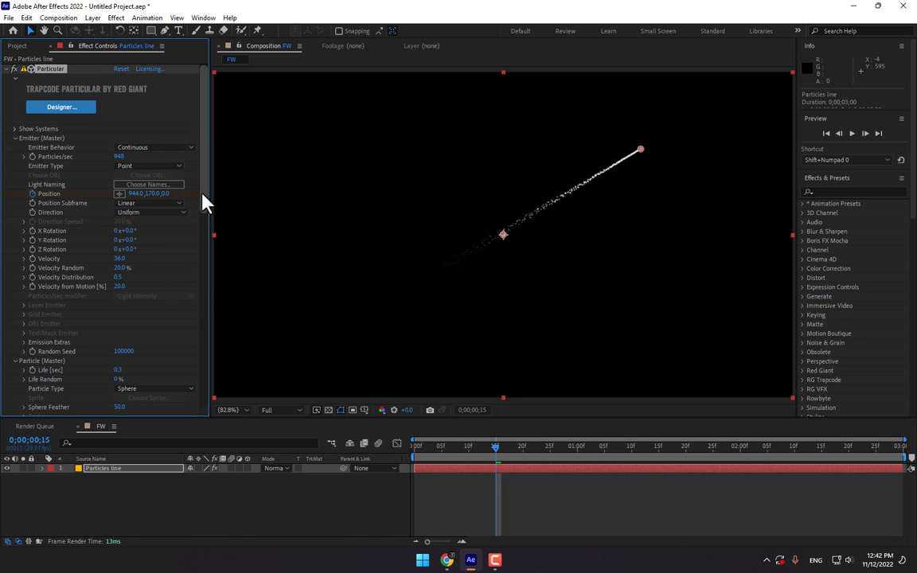
- Set the master particle Life to 0.4 seconds for a longer trail
left_click_drag(202, 198, 214, 241)
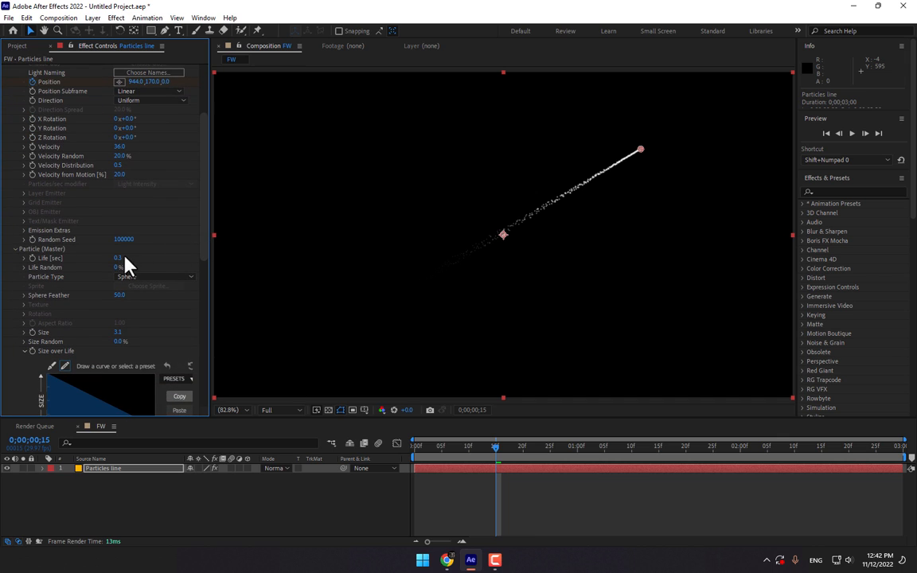
left_click_drag(121, 256, 137, 279)
- In the master physics' Air turbulence field, set Affect Position to 190 to make the trail wavy
left_click_drag(199, 230, 203, 308)
scroll(167, 265, "down", 3)
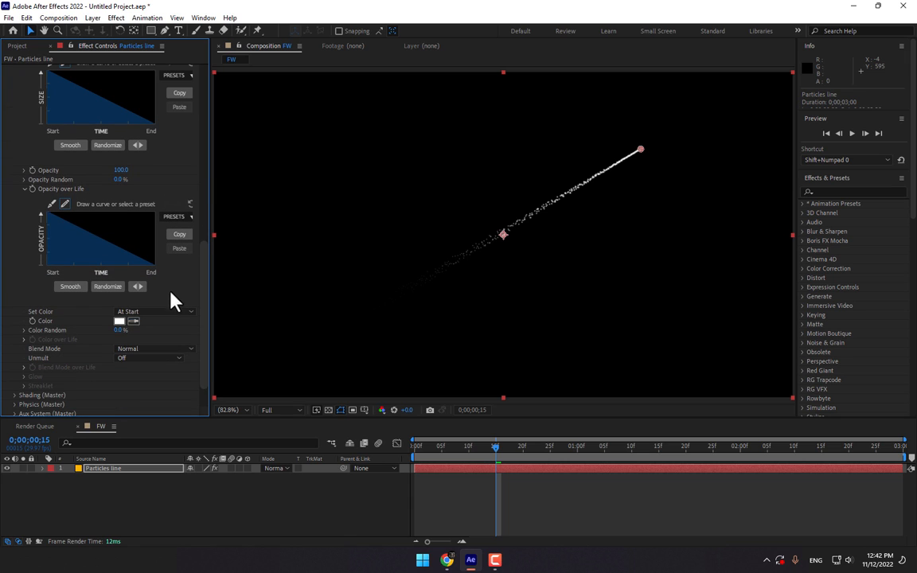
left_click(15, 405)
scroll(89, 370, "down", 2)
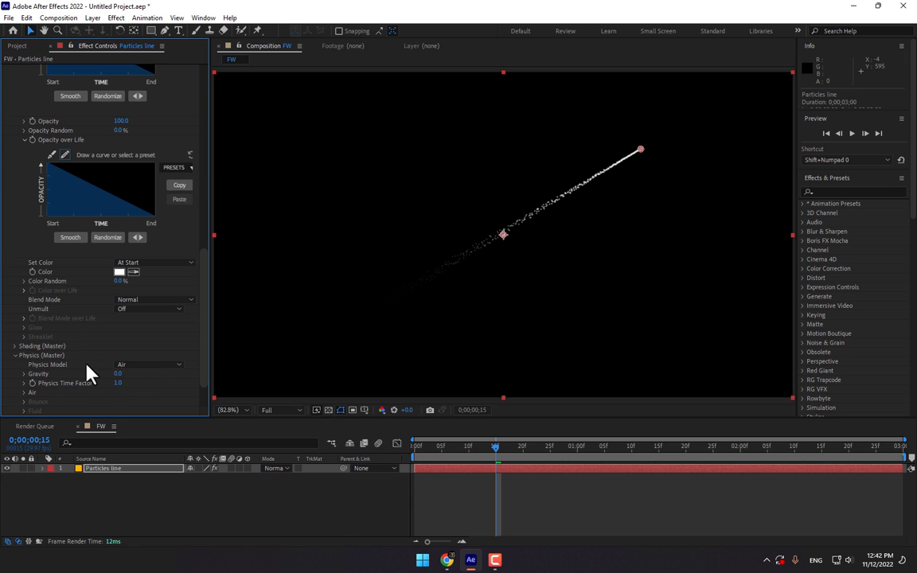
left_click(23, 393)
scroll(32, 398, "down", 3)
left_click(33, 402)
scroll(34, 408, "down", 4)
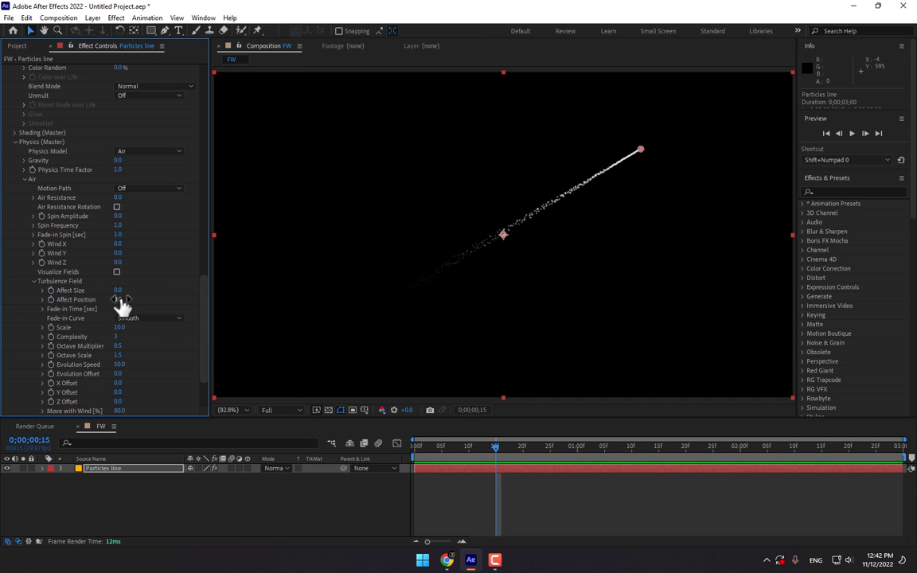
left_click_drag(121, 302, 215, 290)
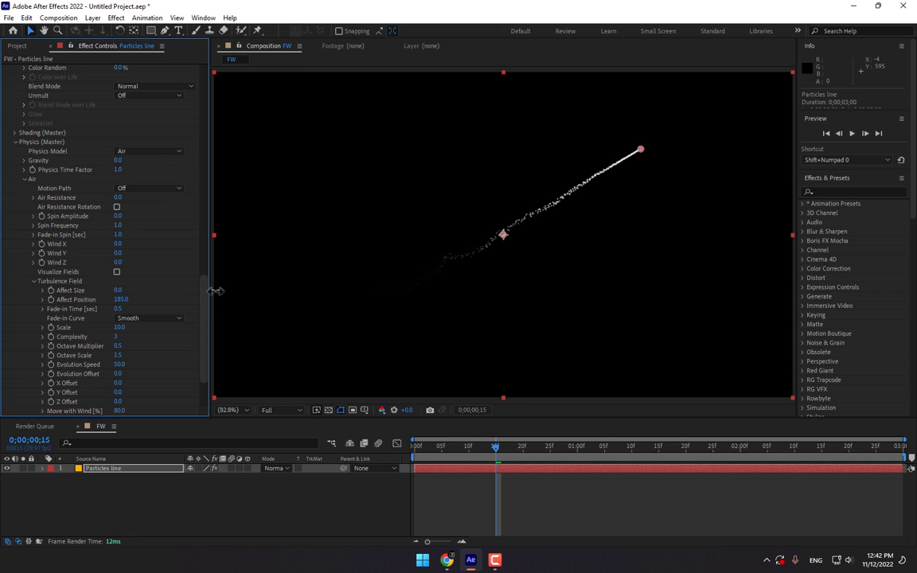
- Preview the turbulent trail from the start of the composition, and scrub to 0;00;00;16
key("Home")
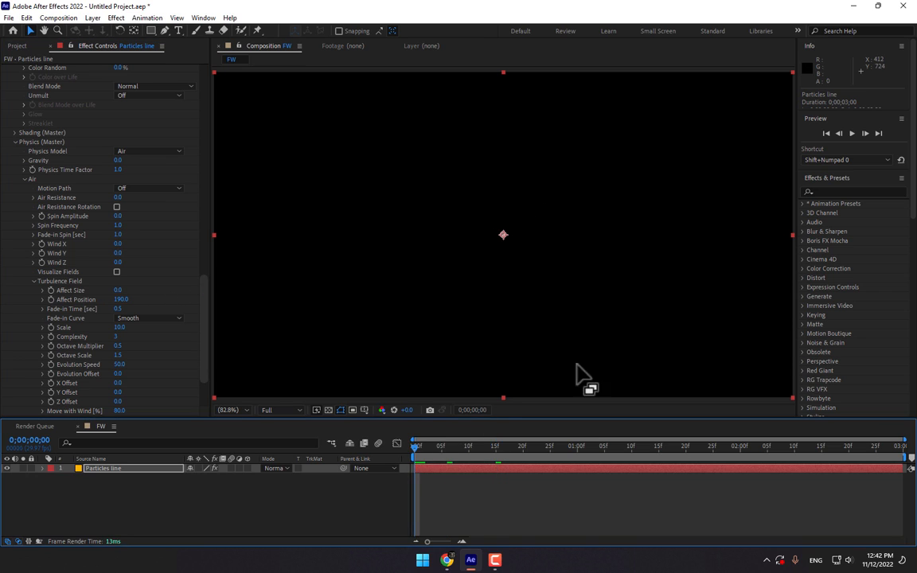
left_click(852, 134)
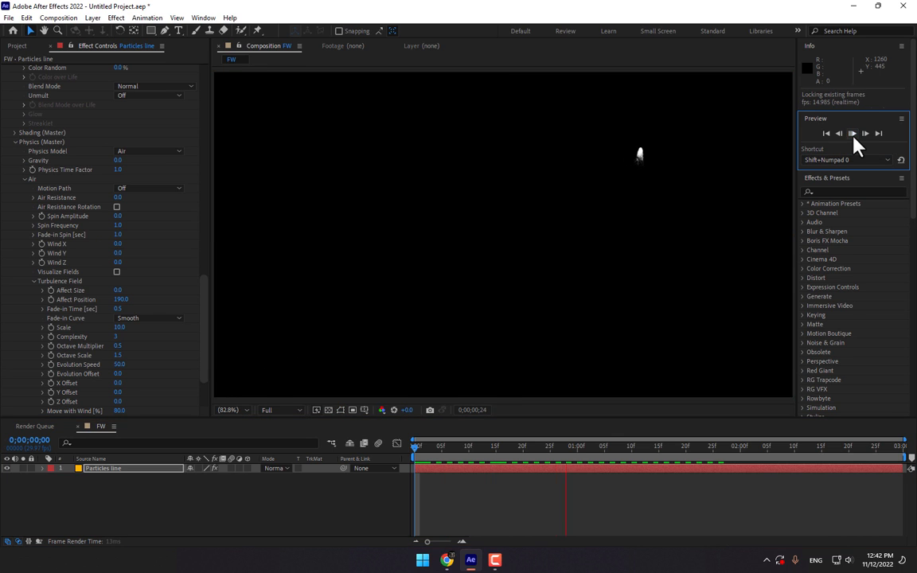
left_click_drag(451, 447, 501, 448)
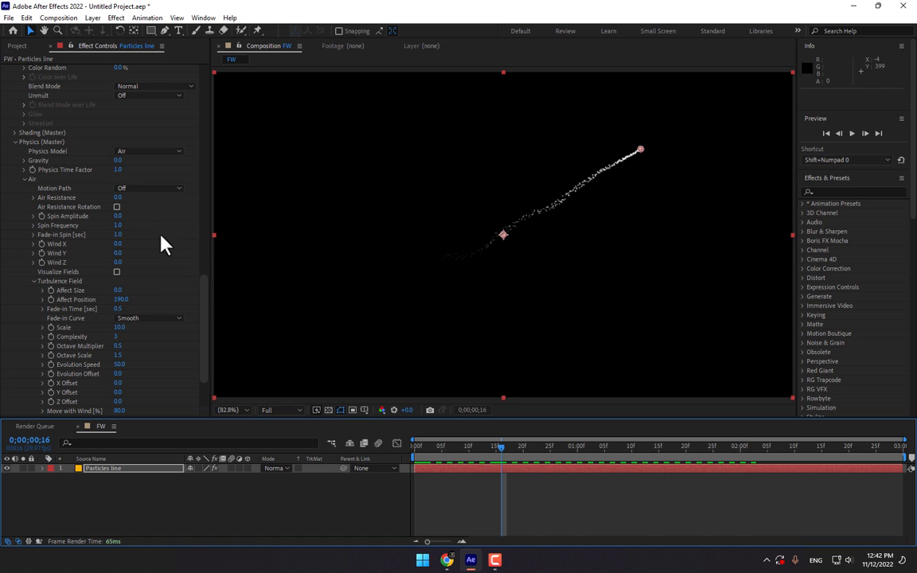
- Change the master particle Color to a golden yellow
left_click_drag(205, 303, 211, 235)
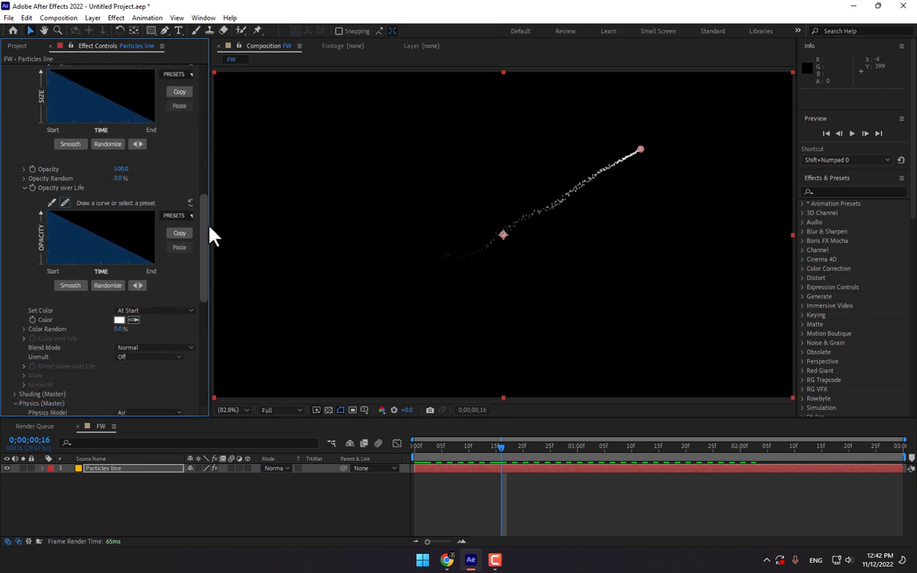
scroll(208, 239, "down", 3)
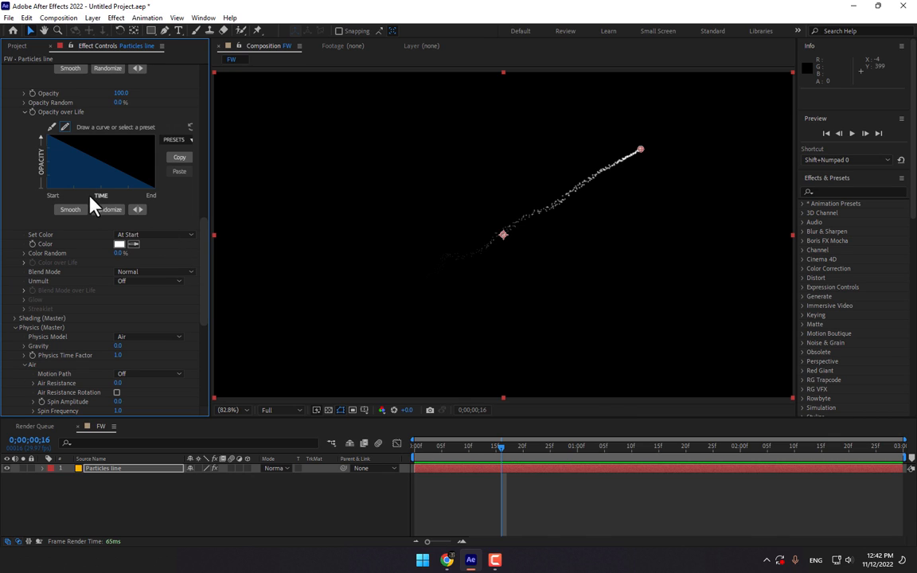
left_click(120, 243)
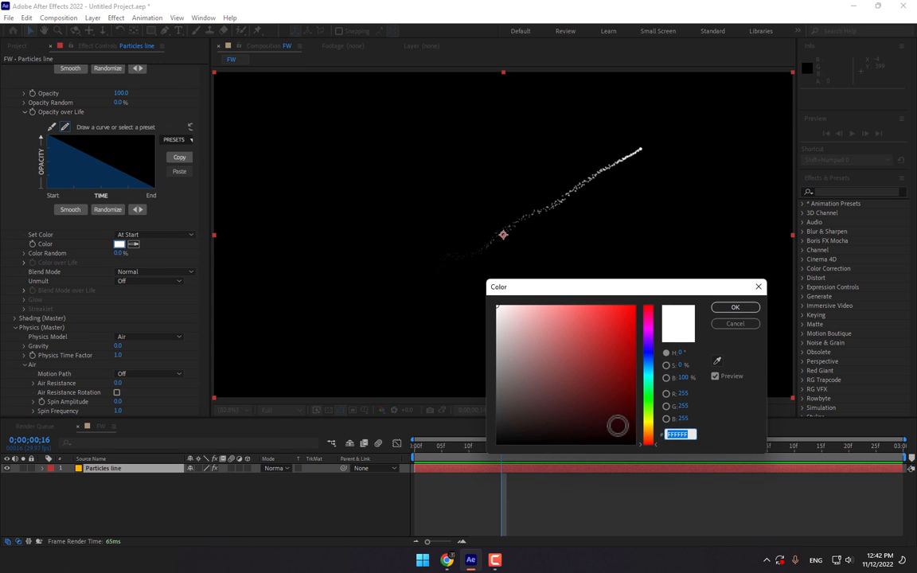
left_click(646, 430)
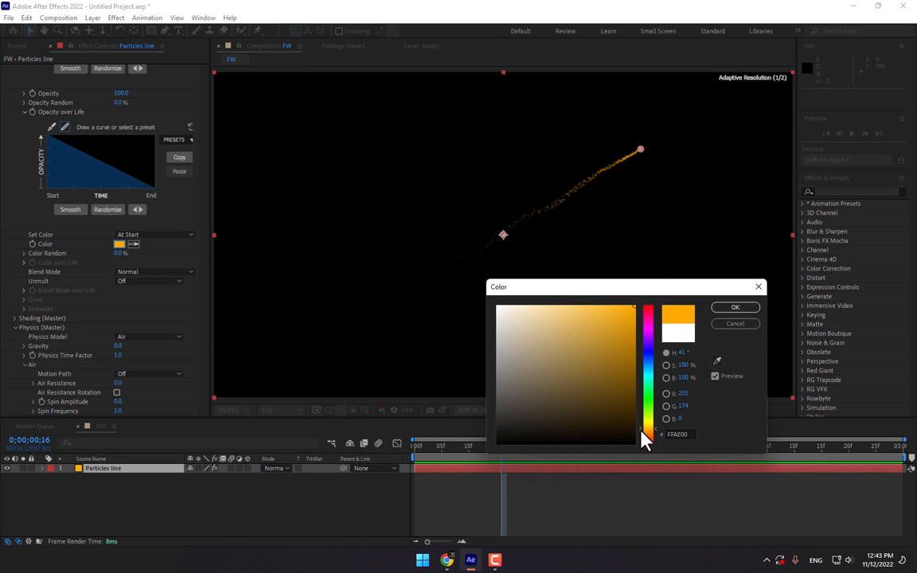
left_click(737, 308)
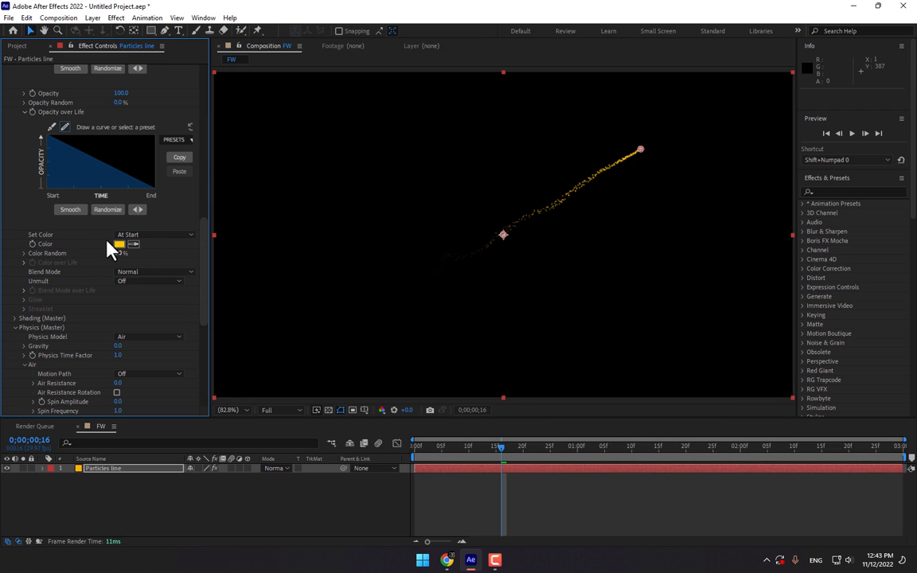
- Set the master Particle Type to Glow Sphere (No DOF) with a Sphere Feather of 100
scroll(146, 201, "up", 2)
scroll(150, 154, "up", 6)
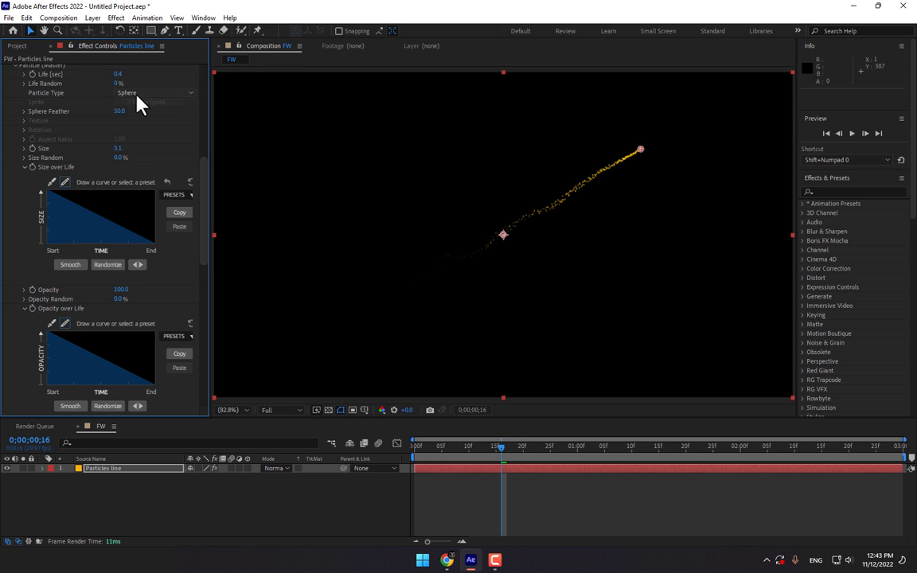
left_click(137, 93)
left_click(149, 118)
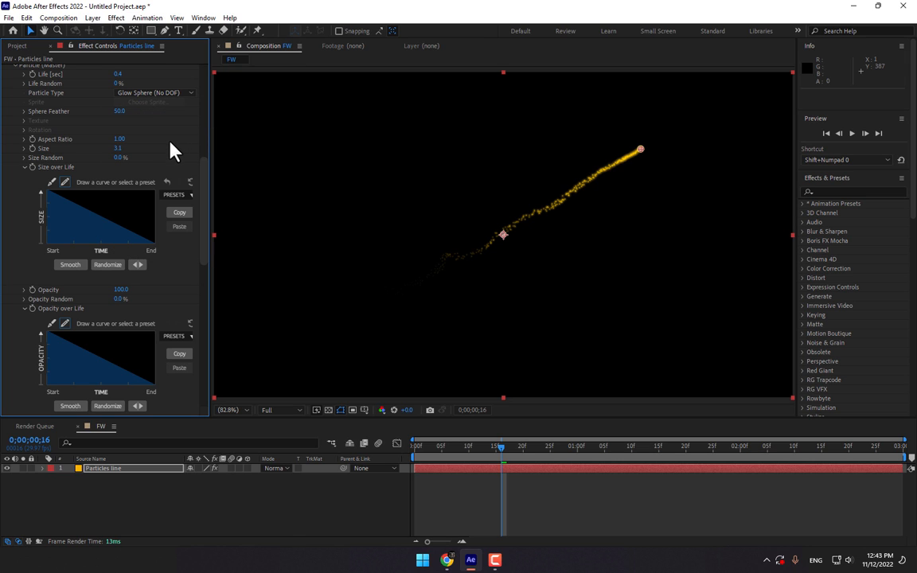
left_click_drag(121, 111, 266, 117)
- Keyframe Particles/sec at 948 on 0;00;00;15 and at 0 on 0;00;00;20 to stop the emission
left_click_drag(204, 241, 212, 140)
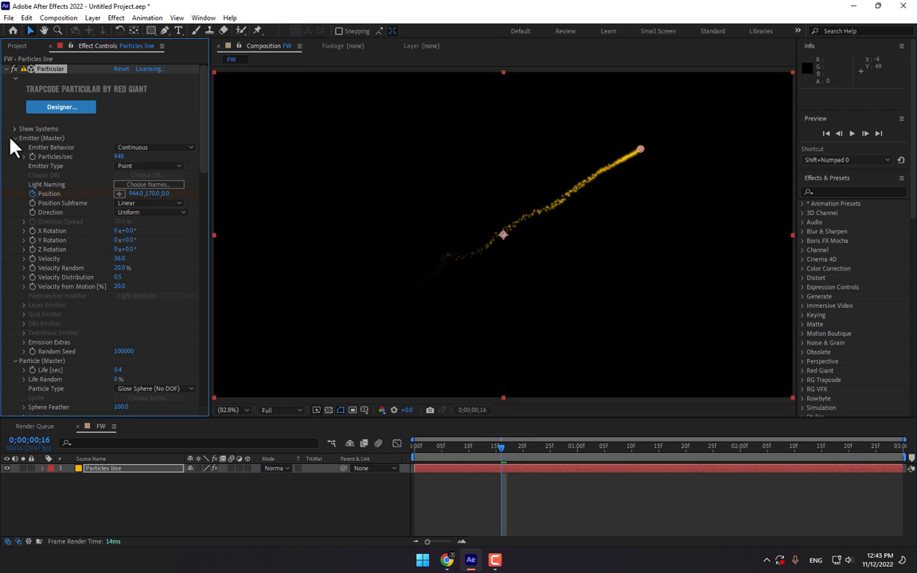
mouse_move(498, 445)
left_mouse_down()
mouse_move(470, 452)
mouse_move(495, 452)
left_mouse_up()
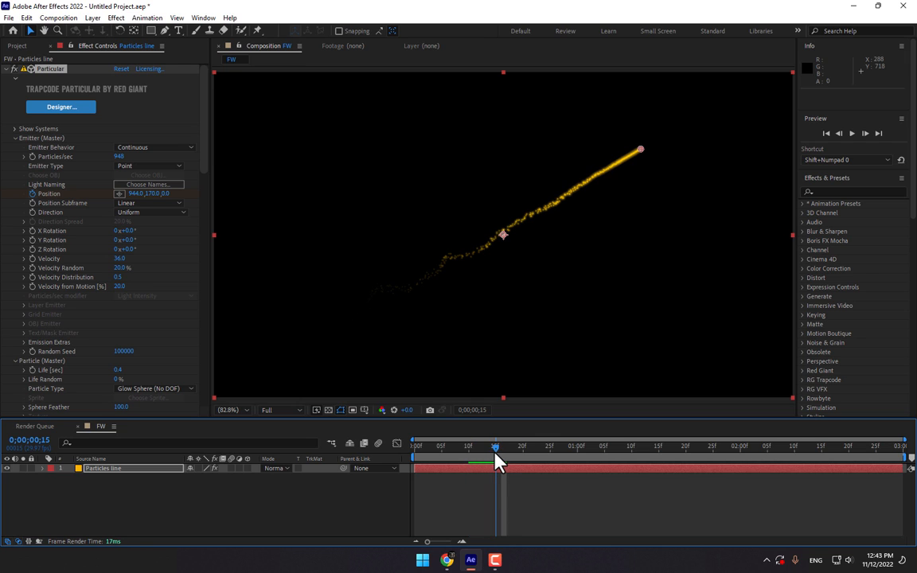
left_click(31, 156)
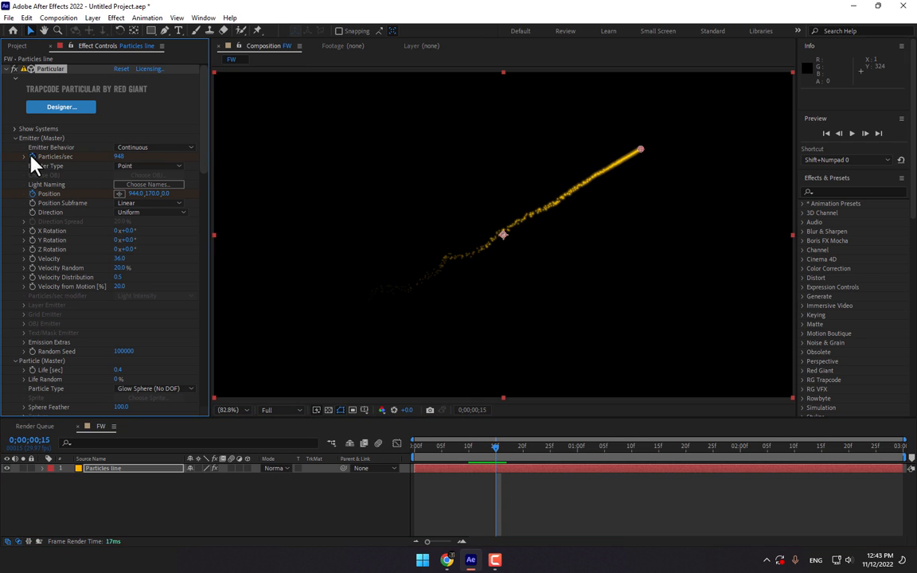
left_click(525, 462)
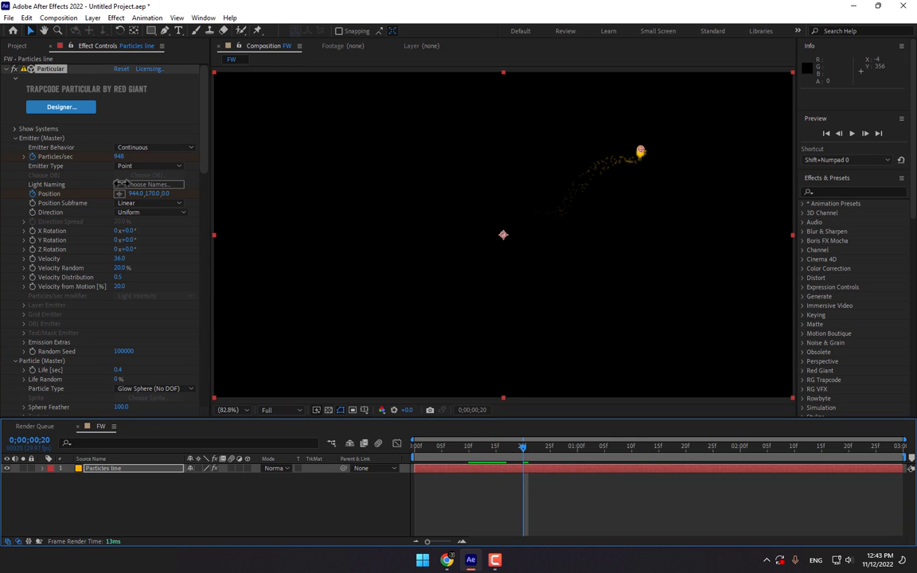
left_click(361, 484)
- Scrub through the trail to 0;00;00;14 and lock the Particles line layer
left_click_drag(427, 448, 494, 483)
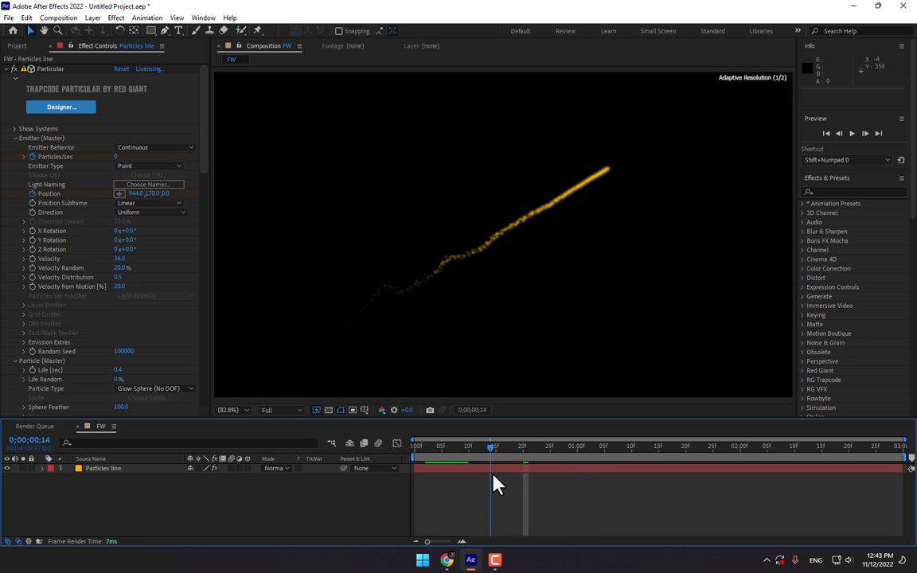
right_click(317, 508)
left_click(219, 510)
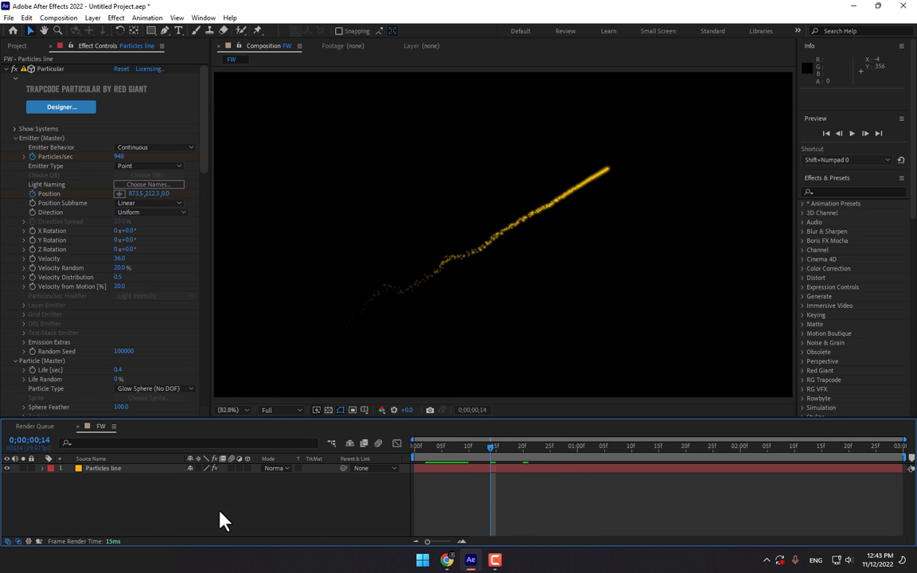
left_click(114, 469)
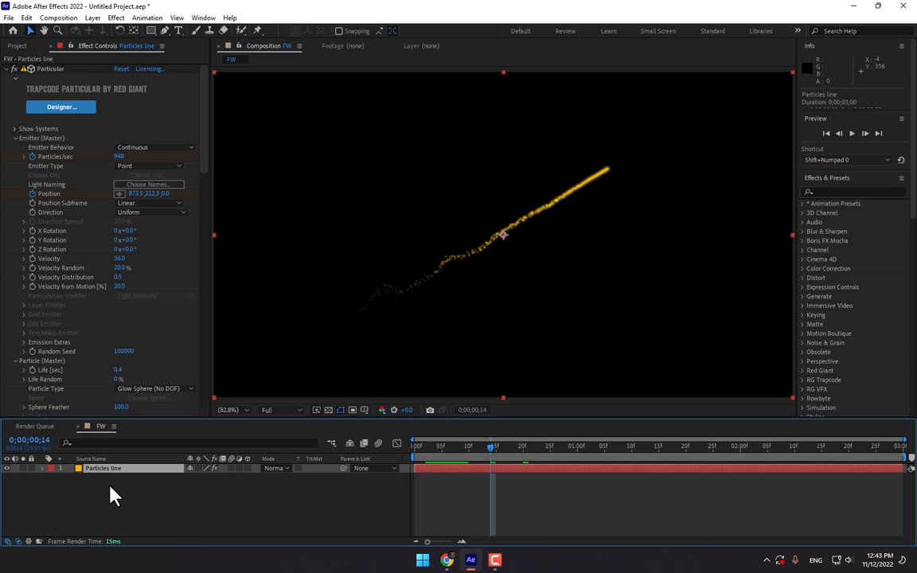
- Create a 1280 × 720 px orange solid layer named Expolsion Particles
right_click(155, 498)
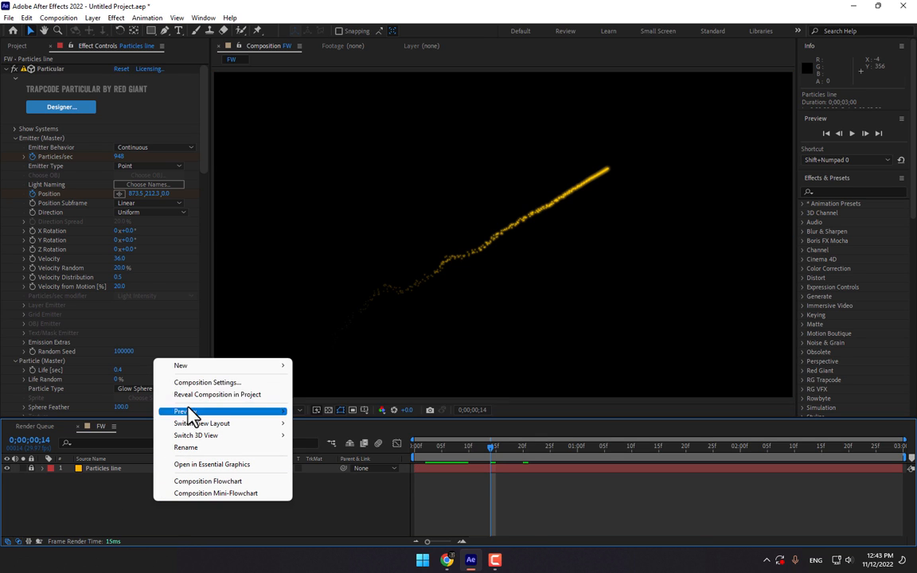
mouse_move(191, 365)
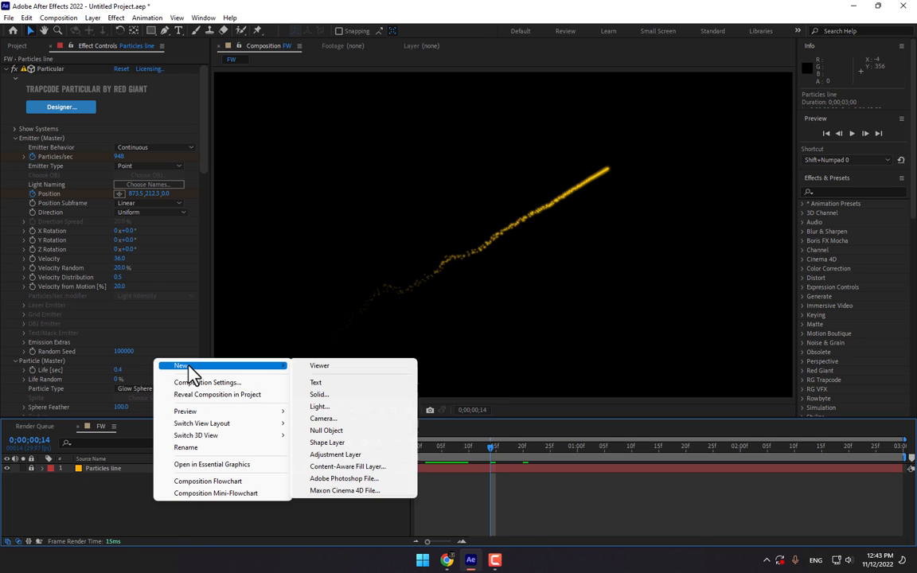
left_click(351, 396)
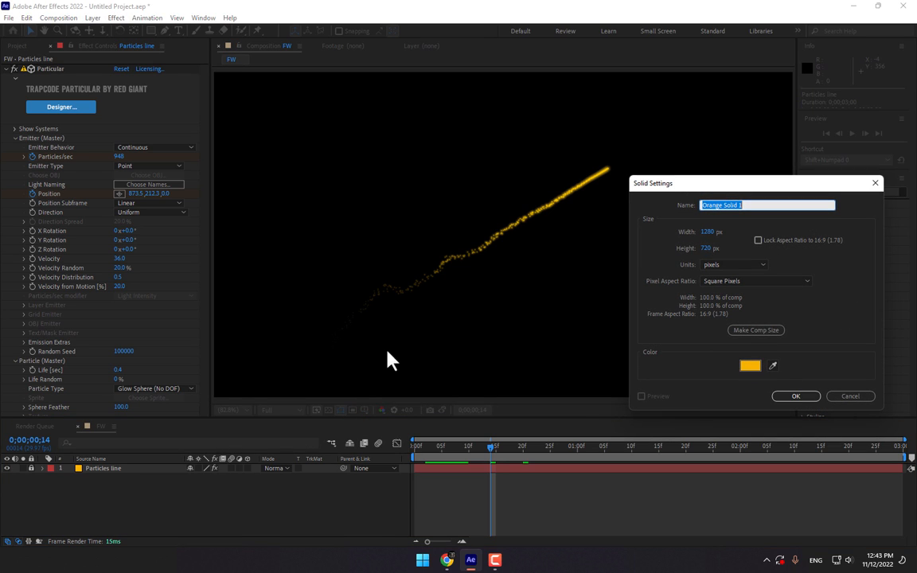
type("Explosion Particles")
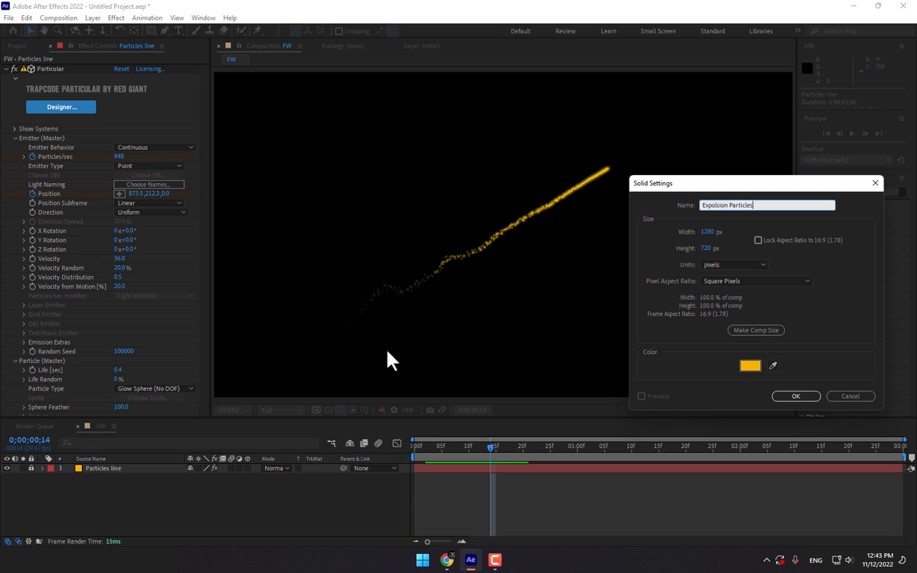
key("Return")
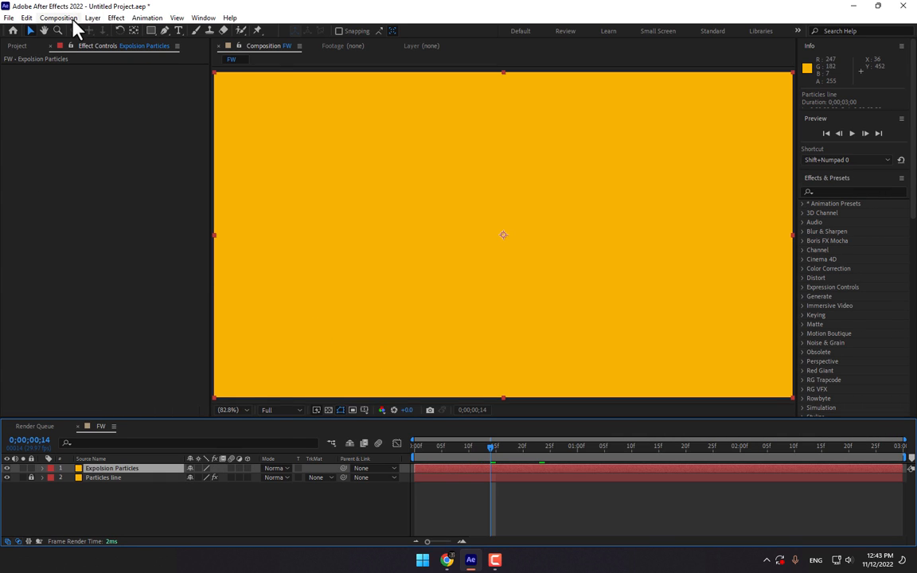
- Apply Particular to the Expolsion Particles layer and move its emitter to the trail's end, about 940, 166, at 0;00;00;17
left_click(117, 17)
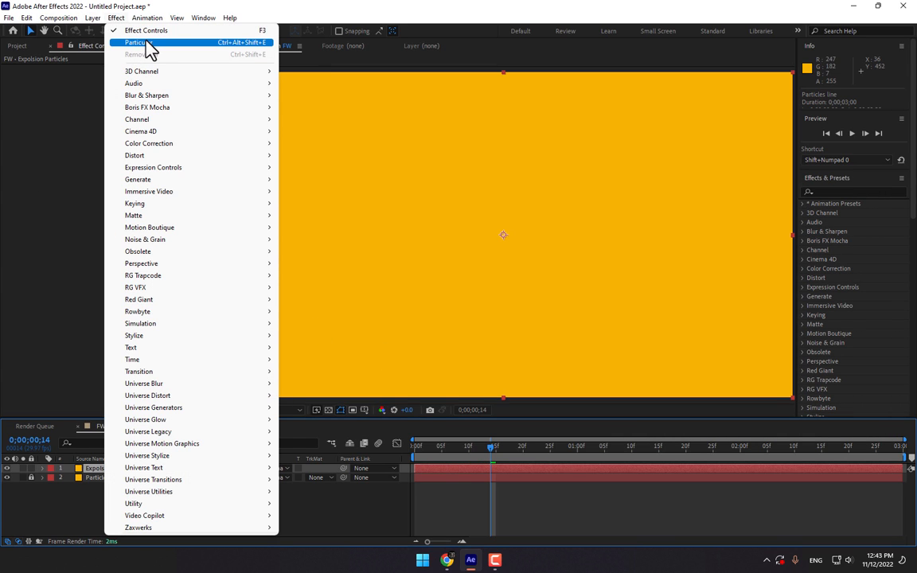
left_click(147, 43)
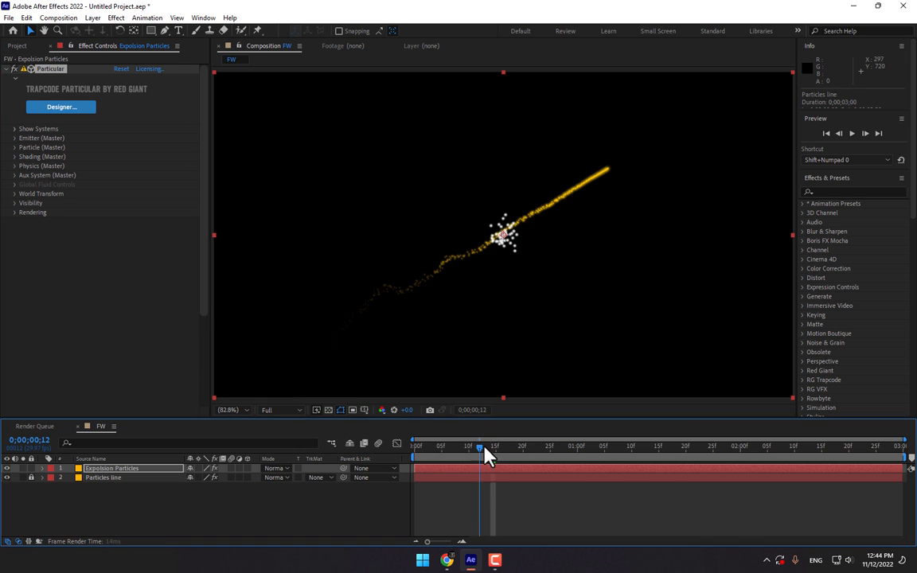
left_click_drag(485, 450, 507, 450)
scroll(527, 253, "down", 2)
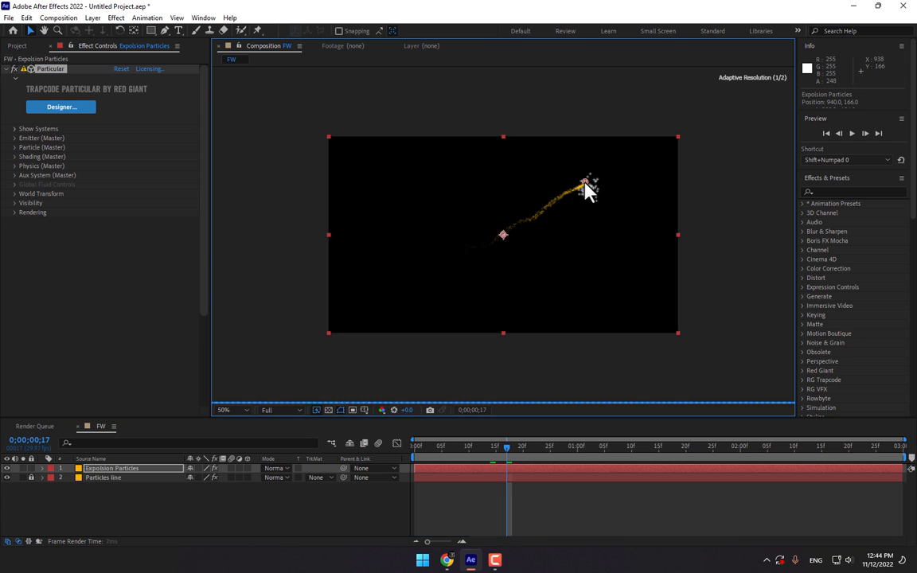
scroll(589, 191, "up", 2)
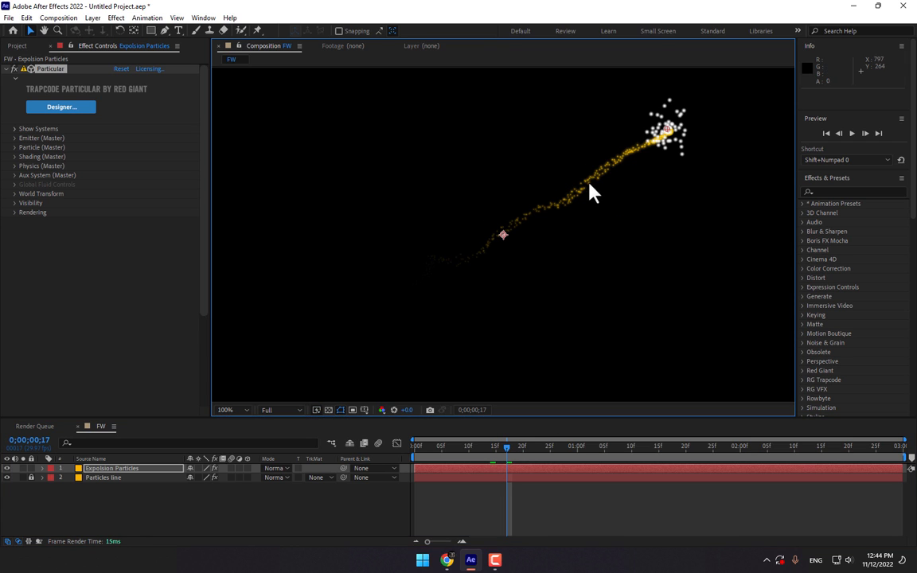
- Raise the emitter velocity of the Expolsion Particles layer to 409
left_click(13, 138)
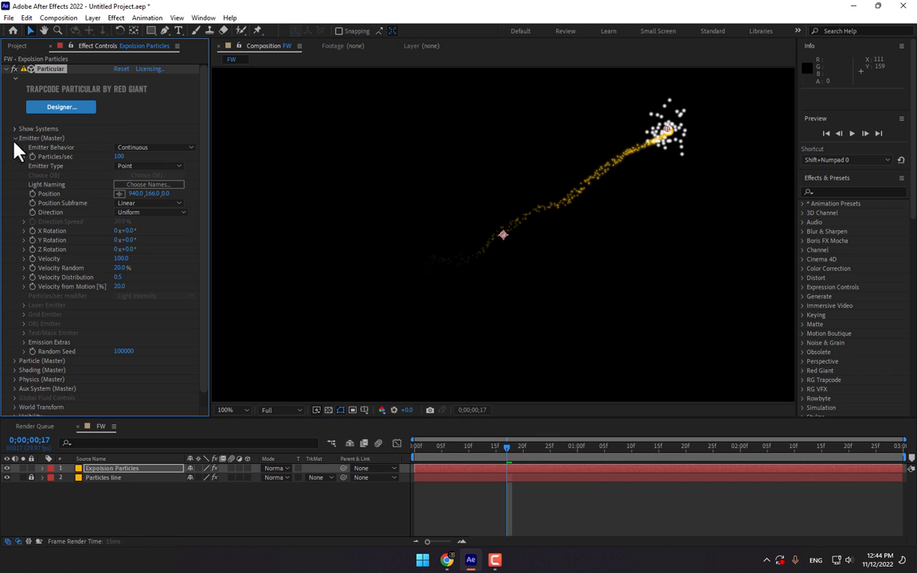
mouse_move(121, 259)
left_mouse_down()
mouse_move(117, 285)
mouse_move(129, 259)
left_mouse_up()
left_click(124, 259)
type("0")
key("Return")
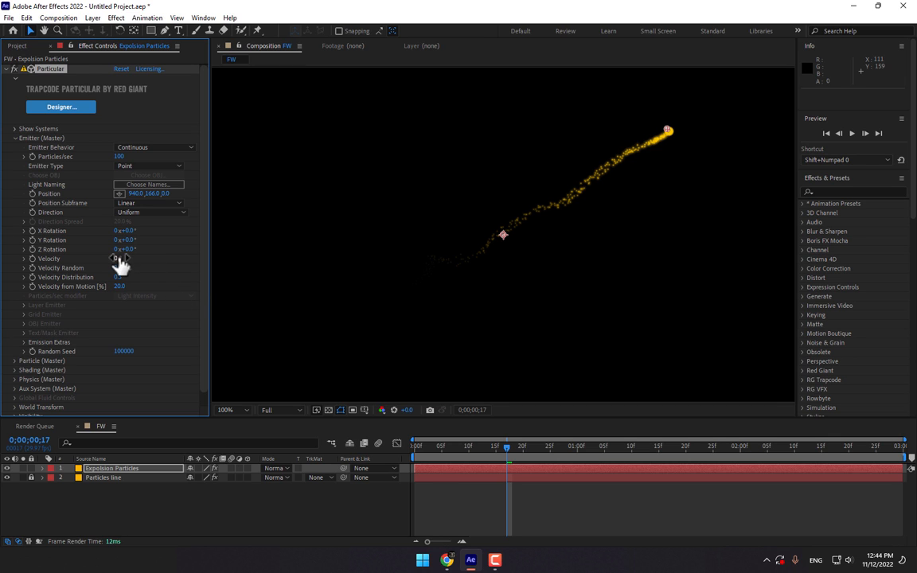
left_click_drag(117, 258, 323, 246)
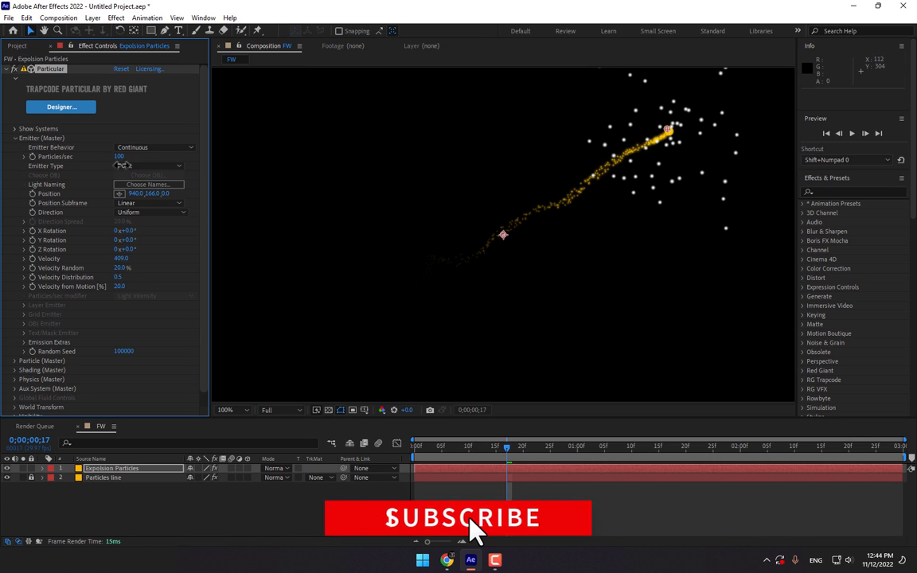
- Set Particles/sec of the explosion emitter to 0 and keyframe it at 0;00;00;15
left_click(119, 157)
type("0")
key("Return")
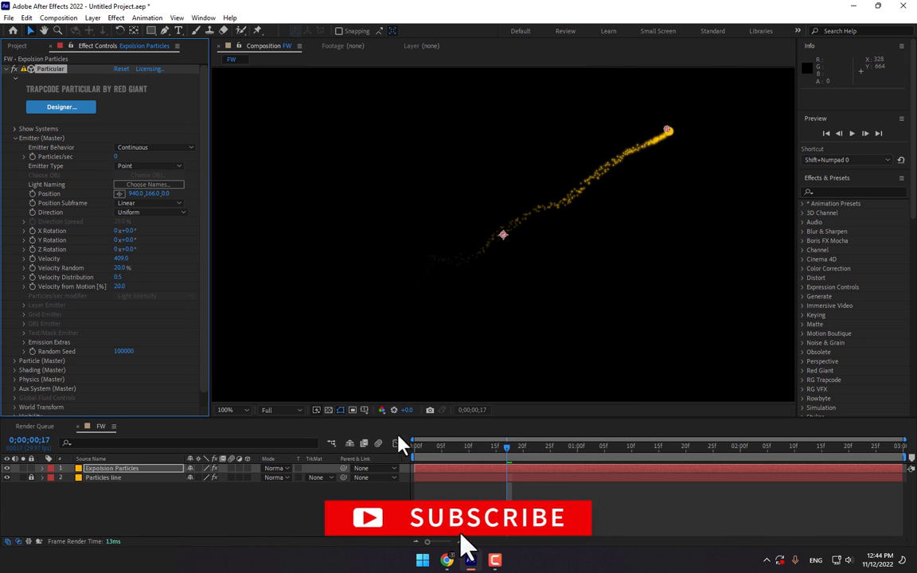
left_click(497, 453)
left_click(33, 157)
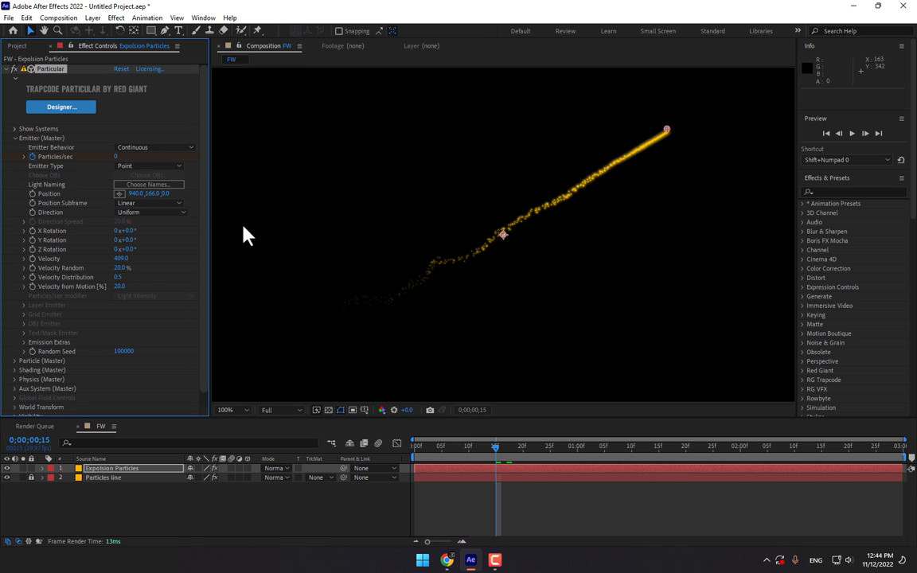
- Keyframe the explosion's Particles/sec at 150 on 0;00;00;20 and at 0 on 0;00;00;22
key("Page_Down")
key("Page_Down")
key("Page_Down")
key("Page_Down")
key("Page_Down")
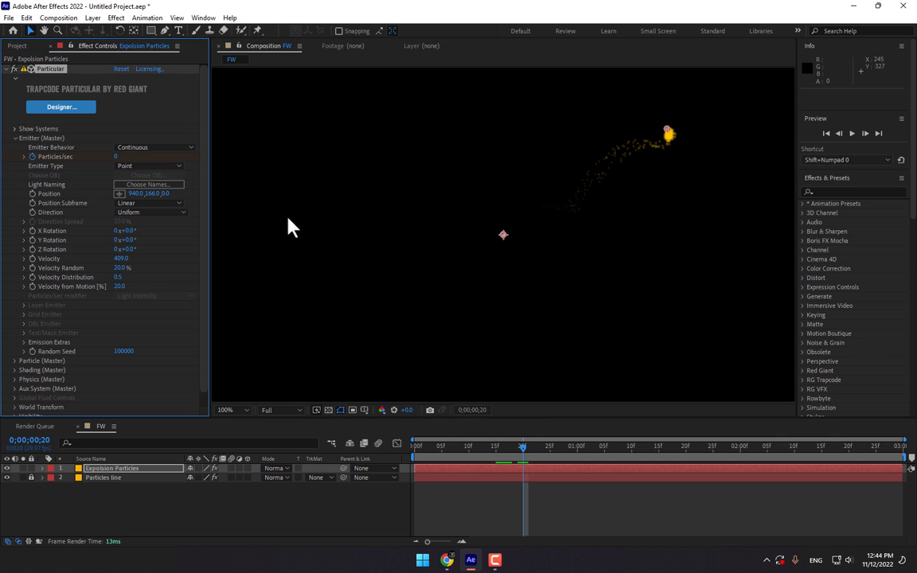
left_click(117, 156)
type("150")
key("Return")
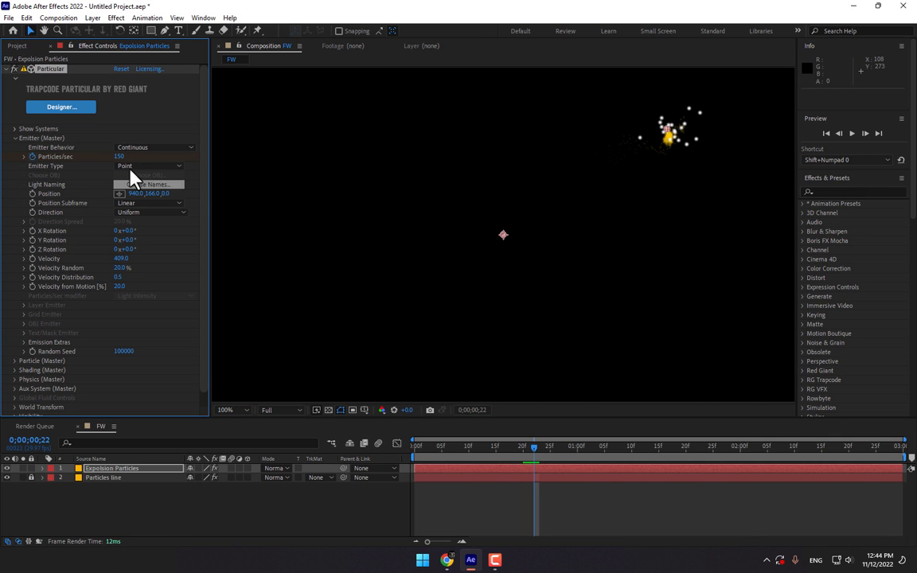
left_click(542, 486)
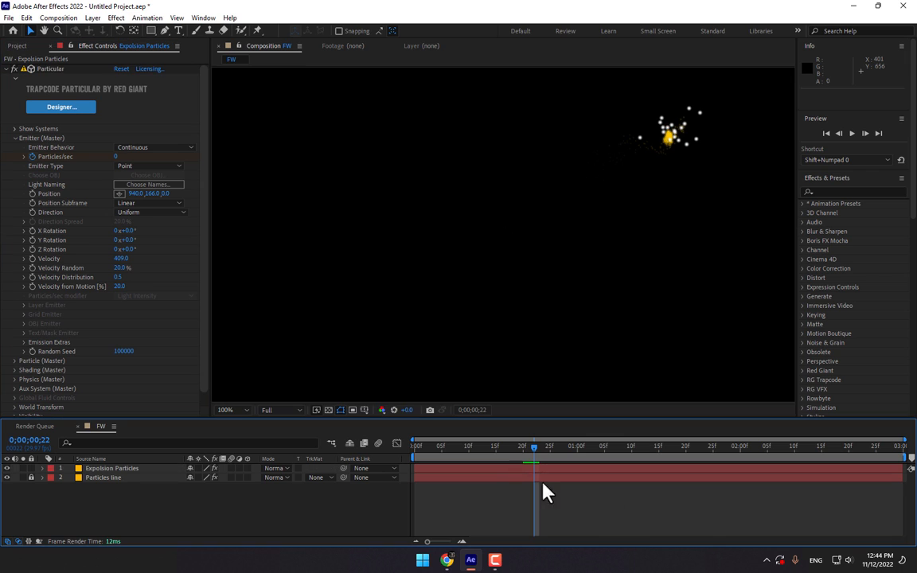
- Scrub through the burst up to 0;00;00;22 and shift the Expolsion Particles layer 4 frames earlier
left_click(469, 446)
left_click_drag(472, 452, 536, 464)
left_click(496, 470)
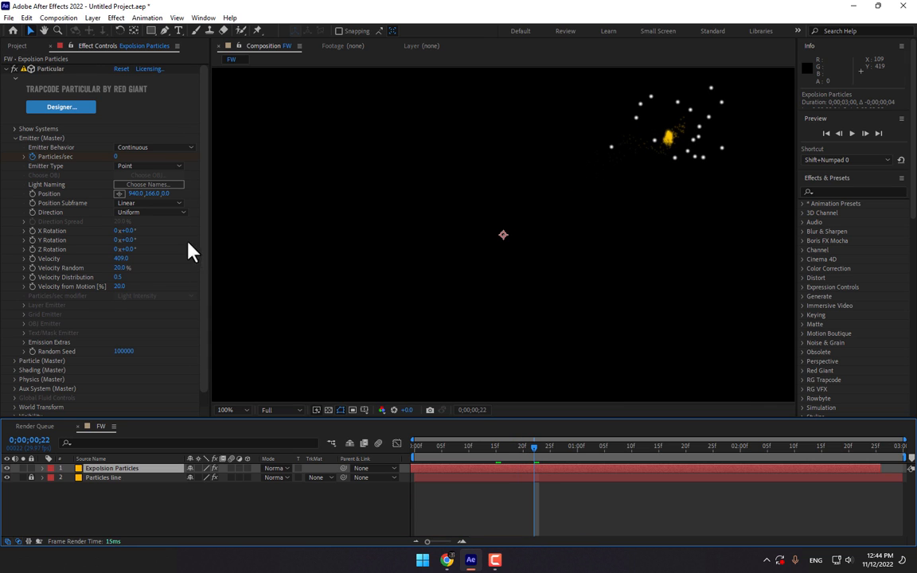
- Change the explosion's particle type to Glow Sphere (No DOF) and set the particle size to 3
scroll(189, 306, "down", 1)
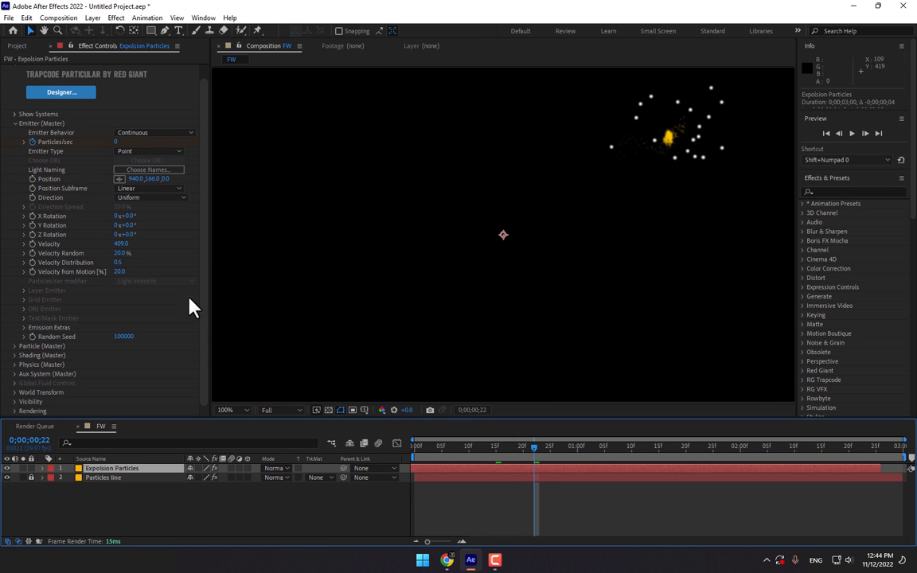
left_click(15, 346)
scroll(16, 348, "down", 5)
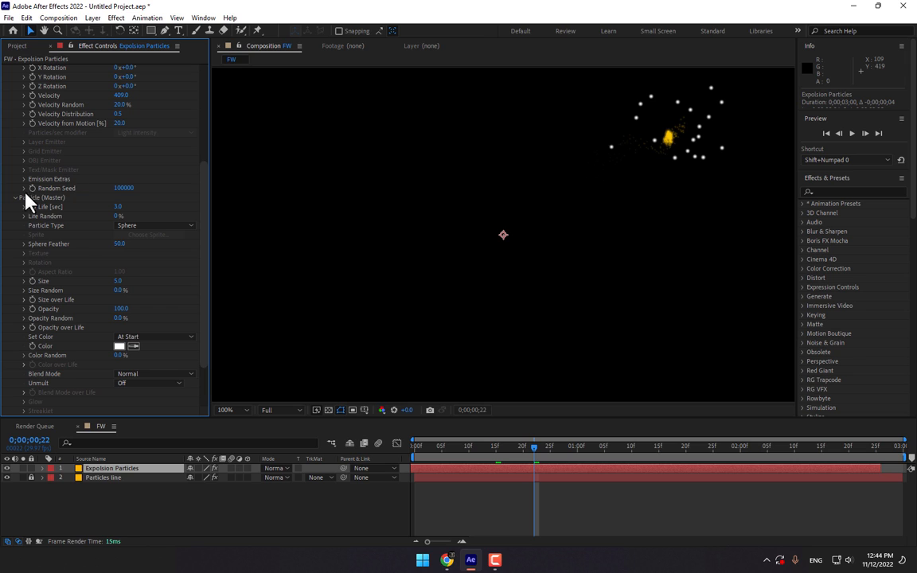
left_click(134, 225)
left_click(158, 248)
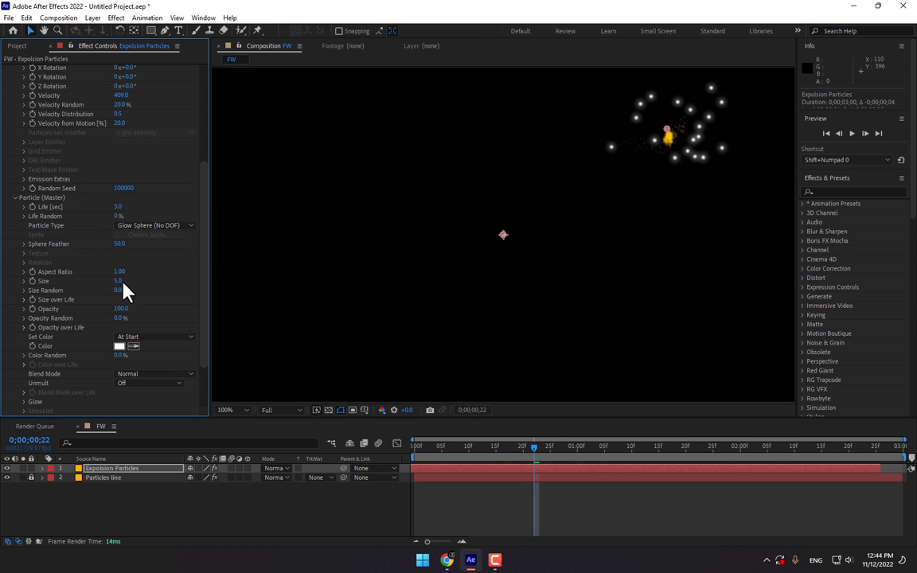
left_click(119, 281)
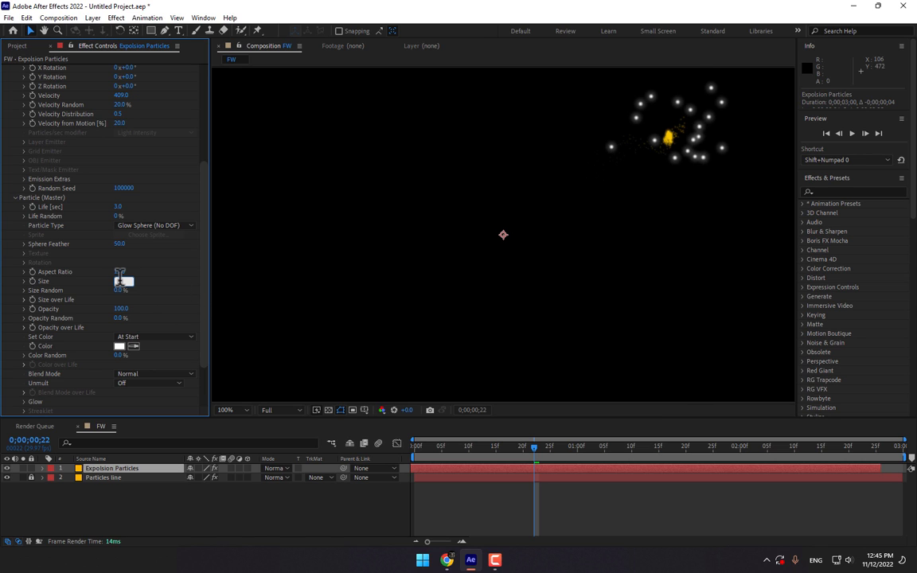
type("3")
key("Return")
- Unlock the Particles line layer and set its particle size to 2.5
left_click(31, 477)
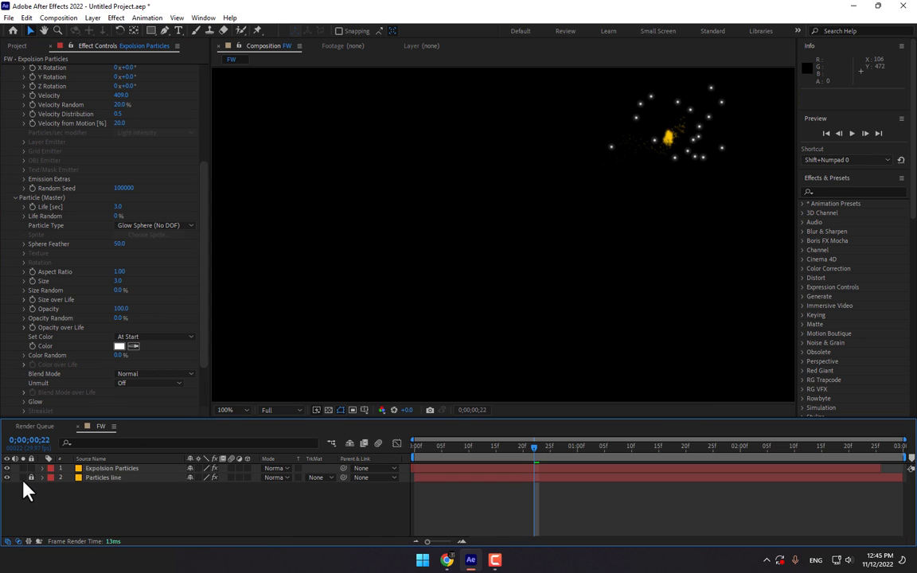
left_click(99, 477)
scroll(183, 330, "down", 5)
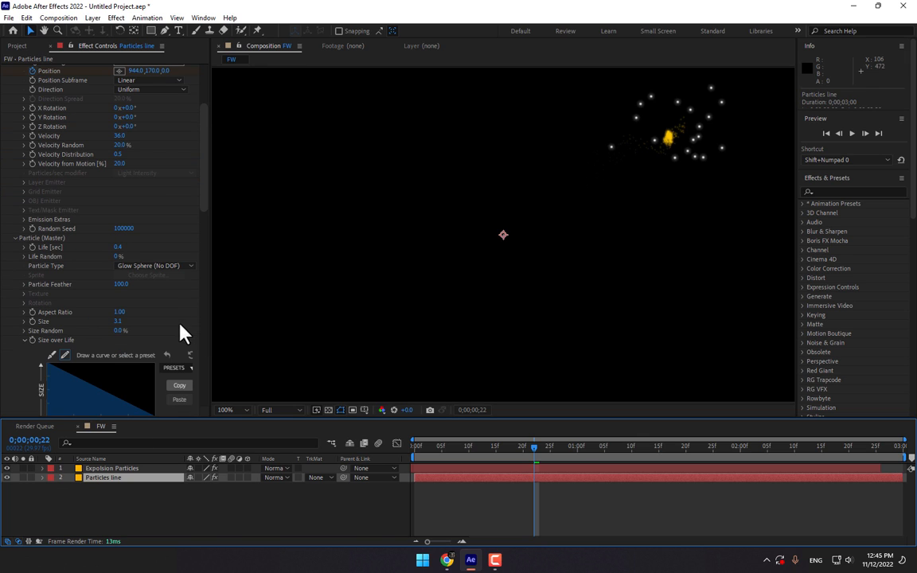
left_click(120, 321)
type("2.5")
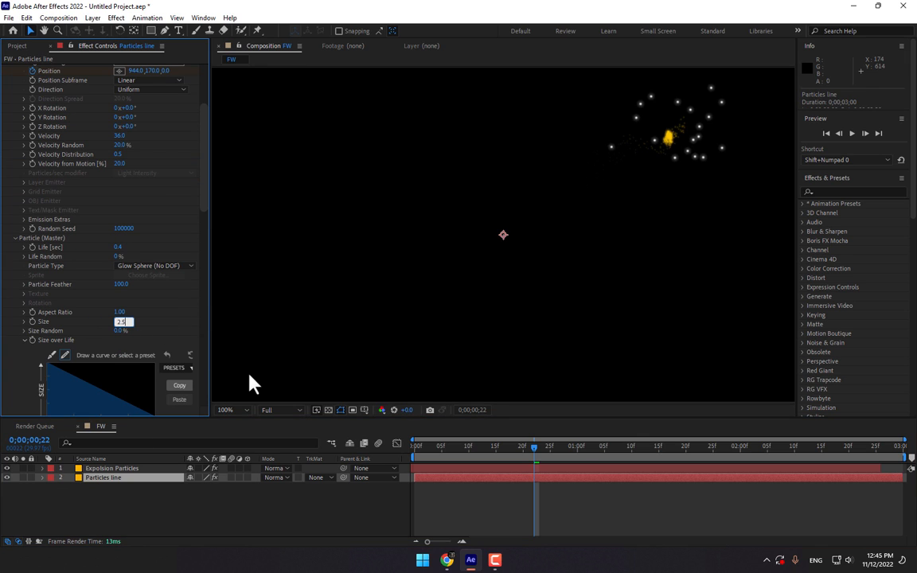
key("Return")
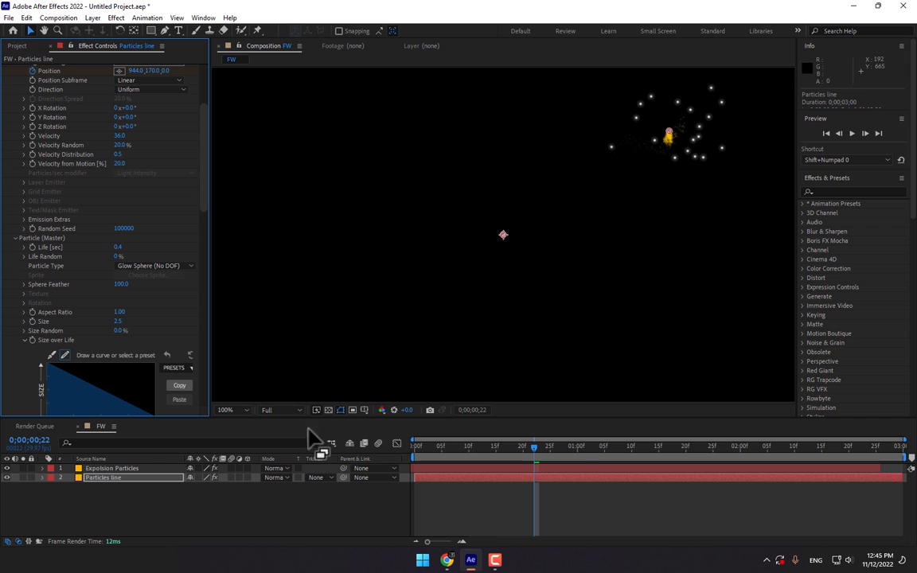
- Lock the Particles line layer again and set the Expolsion Particles size to 3.5
left_click(158, 468)
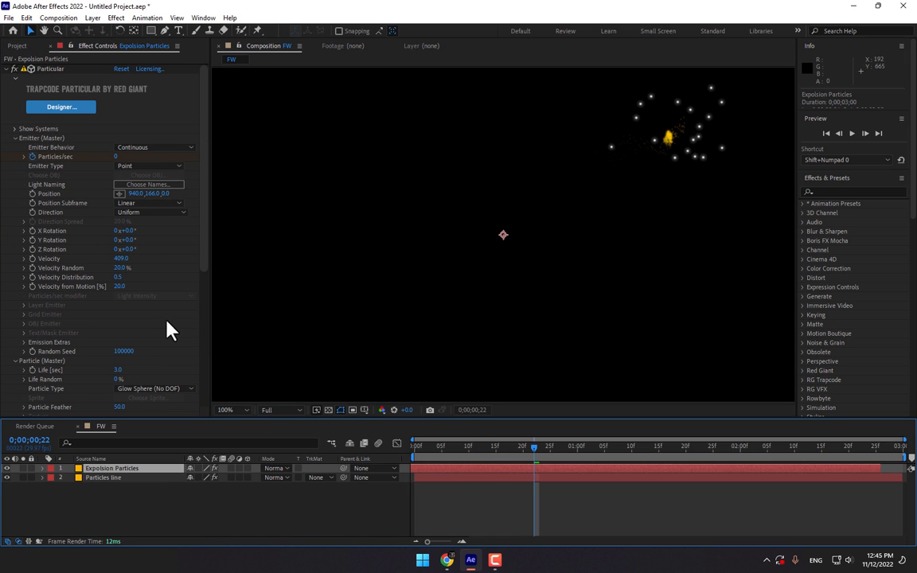
scroll(167, 321, "down", 5)
left_click(31, 477)
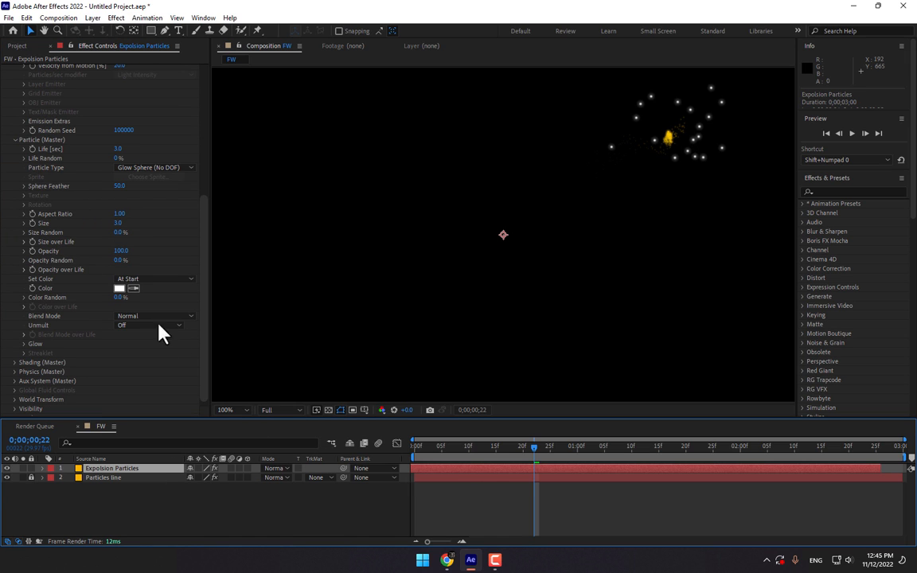
left_click(121, 224)
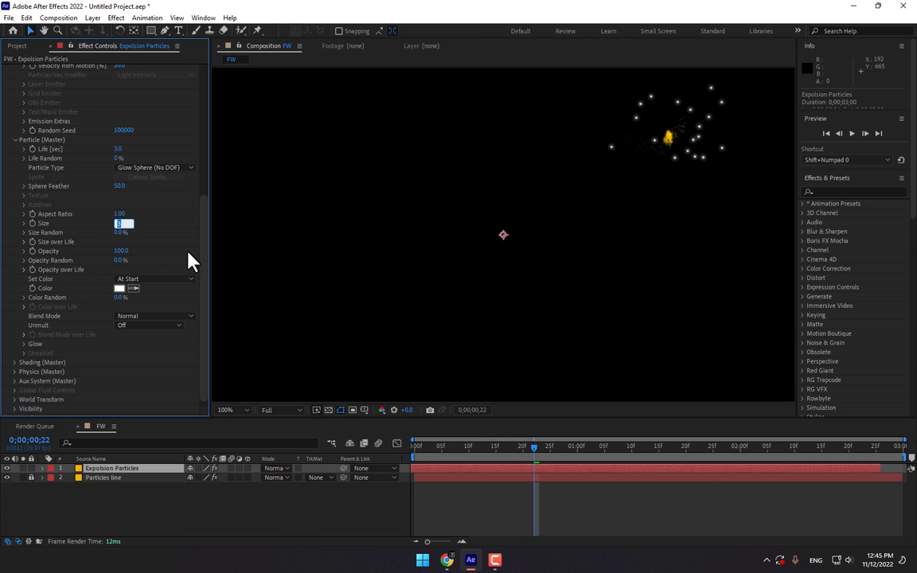
type("3.5")
key("Return")
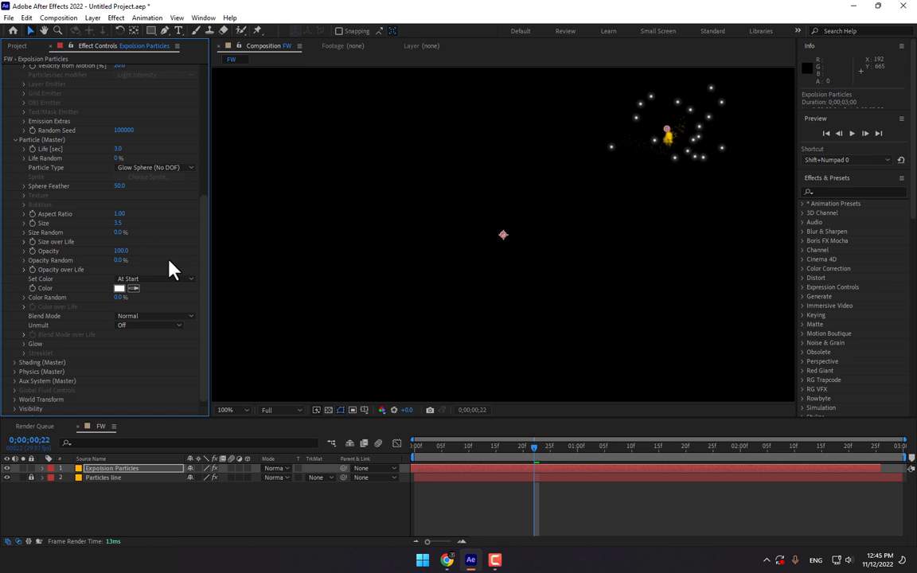
- Set the explosion's particle color to orange FFA800
left_click(121, 288)
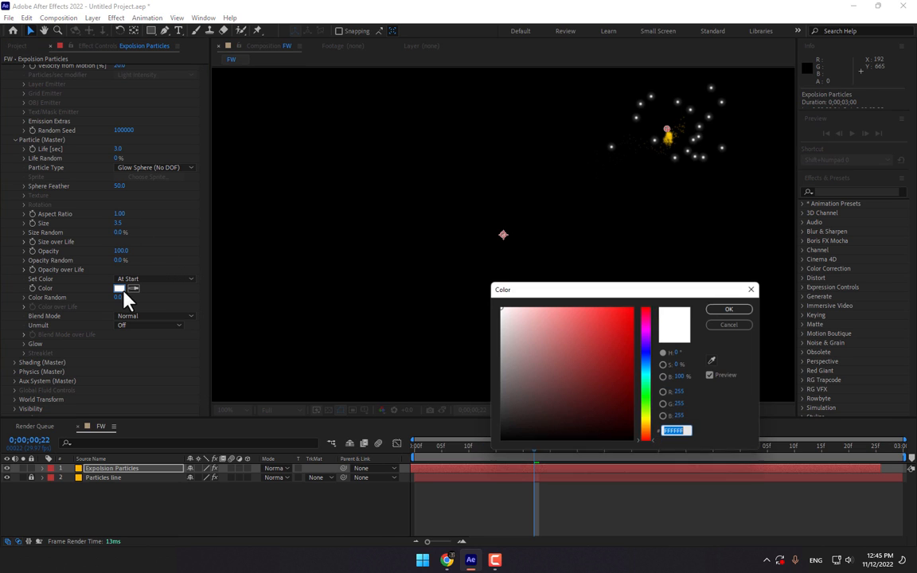
left_click(652, 432)
left_click_drag(610, 333, 682, 289)
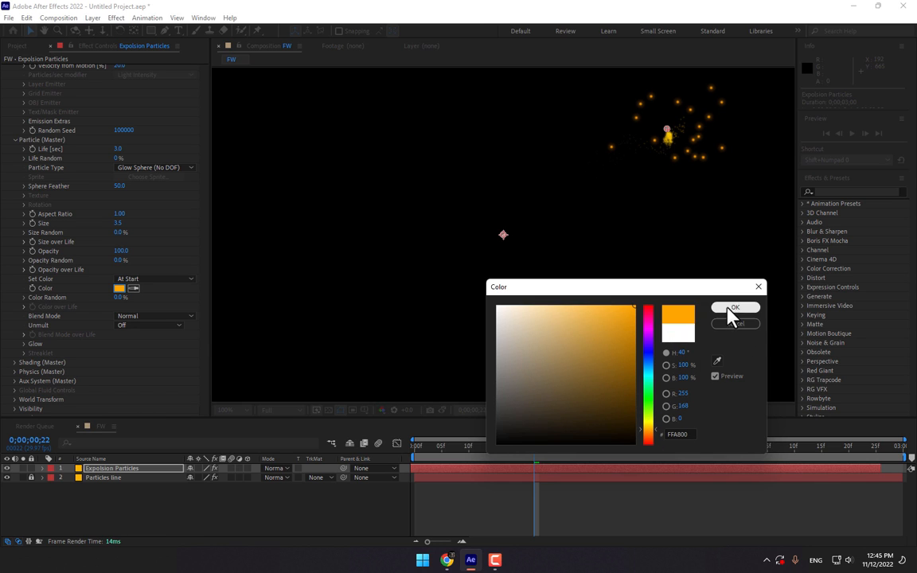
left_click(733, 309)
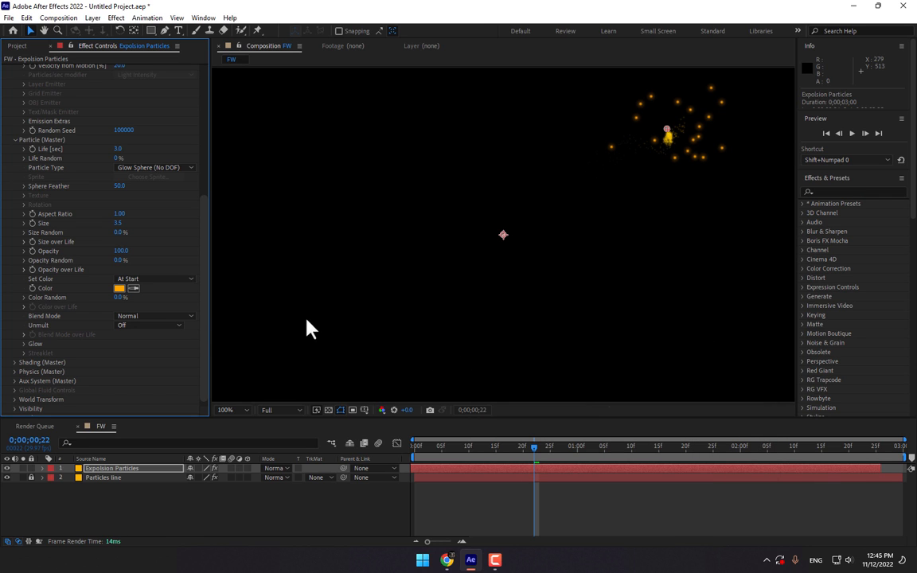
- Examine the explosion's Physics Model choices and its Air settings, keeping the Air model
scroll(190, 358, "down", 1)
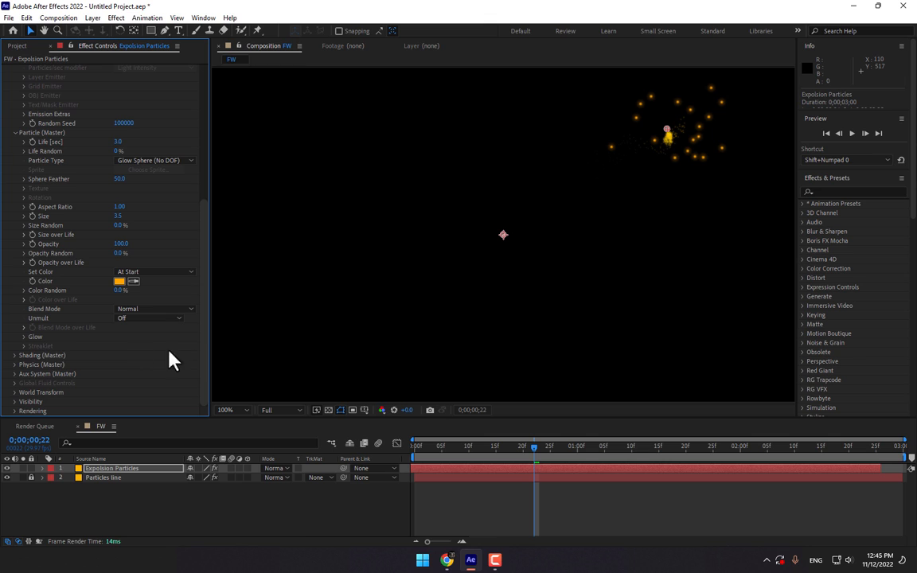
left_click(16, 364)
scroll(46, 360, "down", 1)
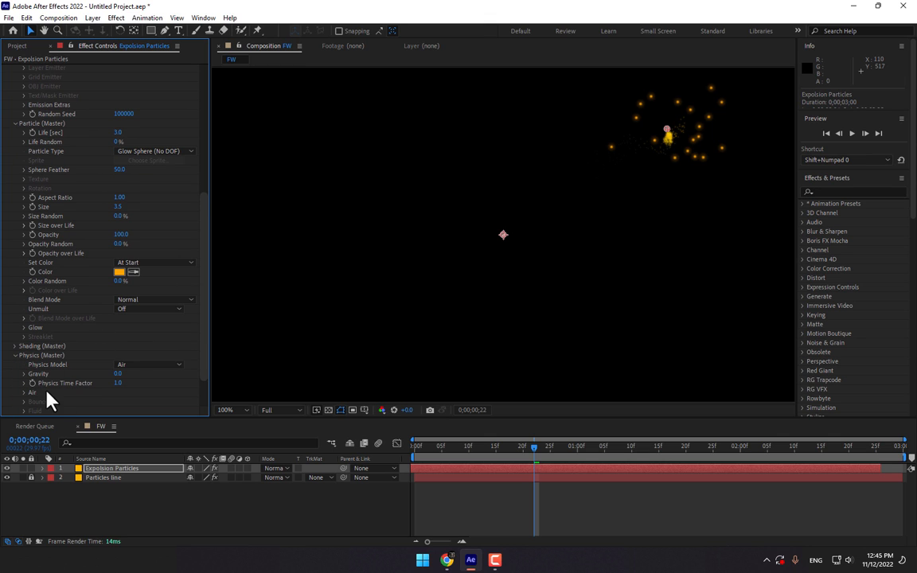
left_click(23, 393)
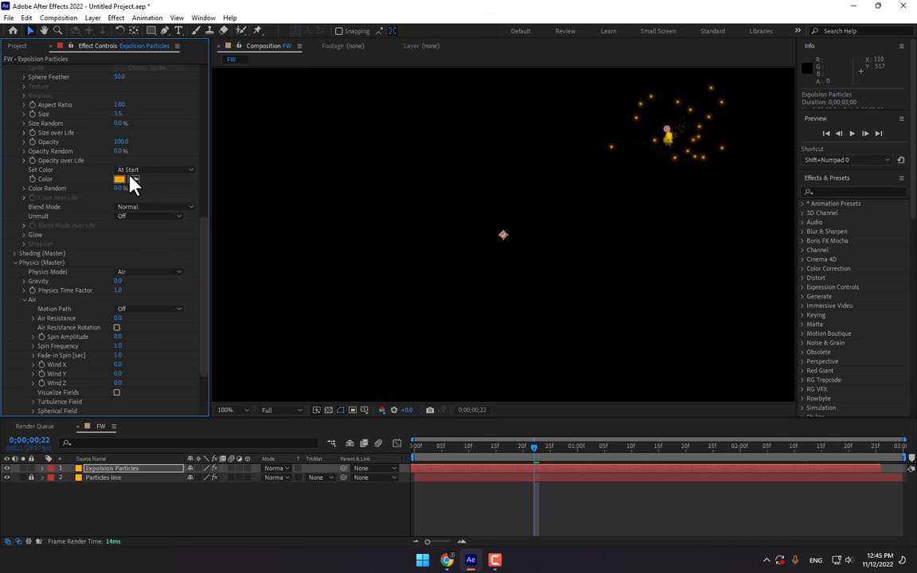
left_click(142, 272)
left_click(165, 266)
scroll(172, 332, "down", 3)
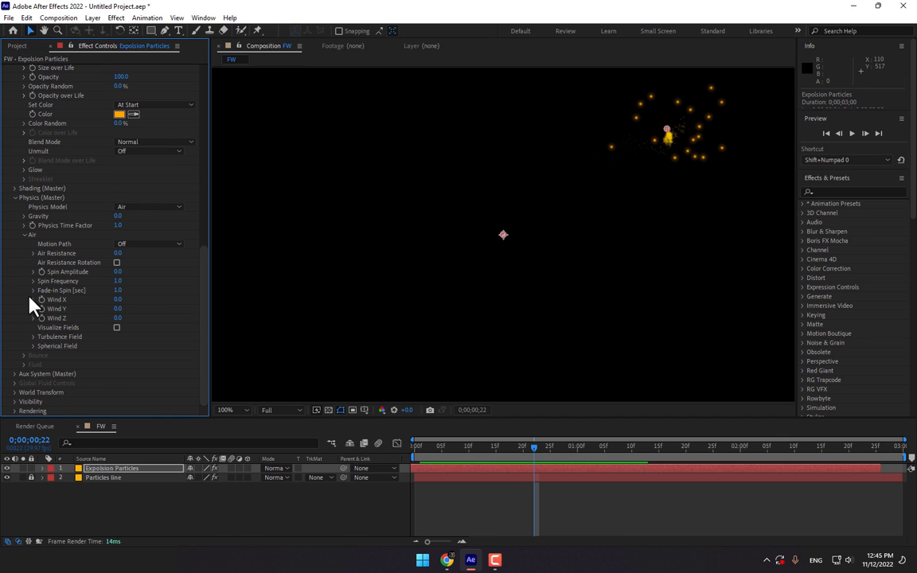
left_click(23, 235)
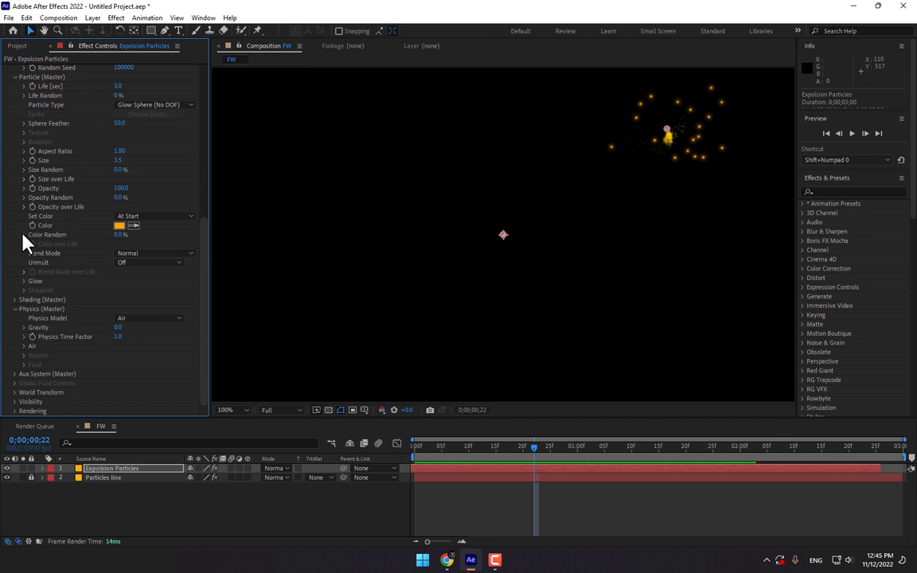
- Set the explosion's Aux System to emit continuously
left_click(14, 373)
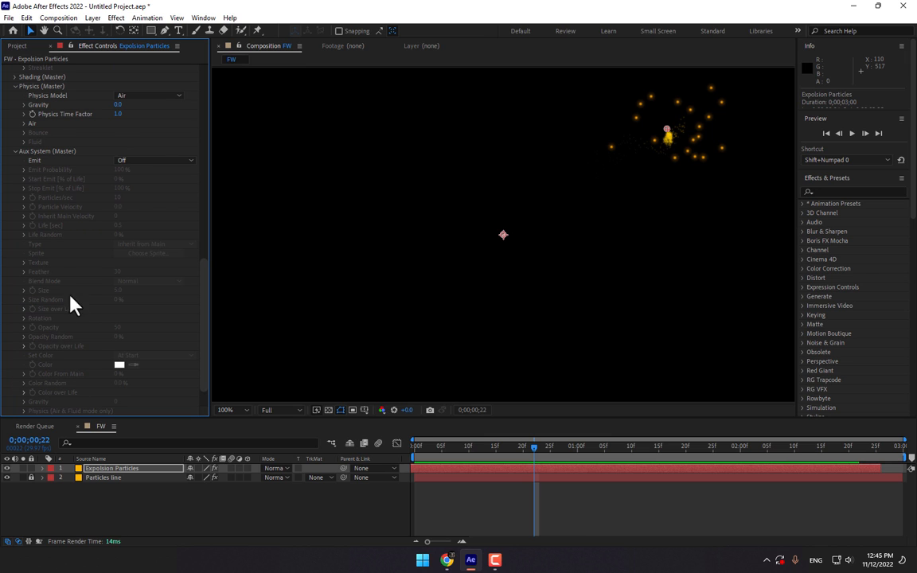
left_click(158, 162)
left_click(162, 198)
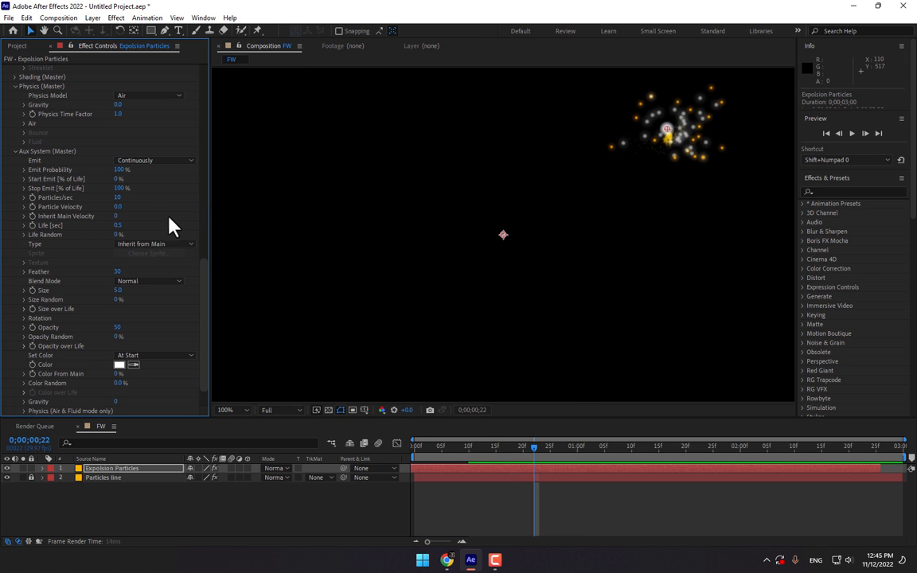
- Go to 0;00;00;24 and set the Aux System particle size to 1
left_click(545, 458)
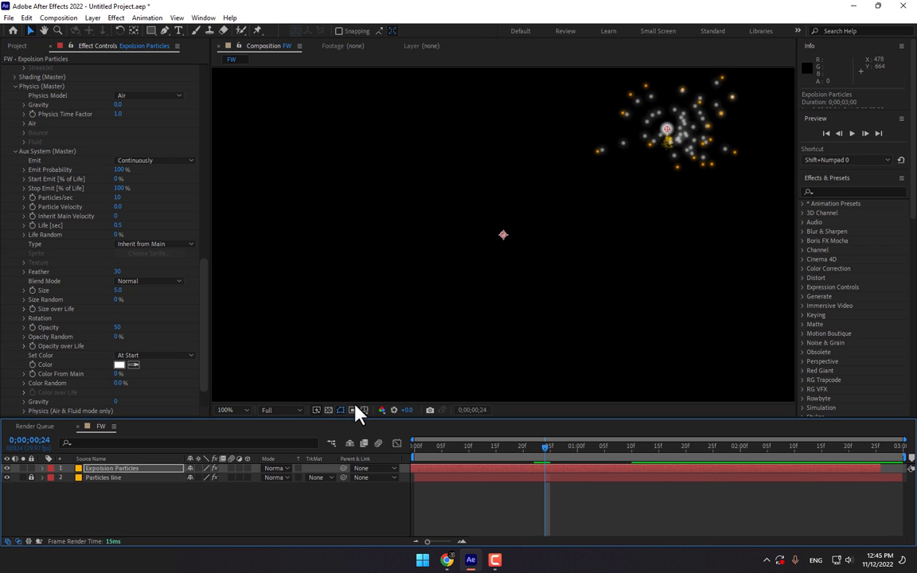
left_click(119, 290)
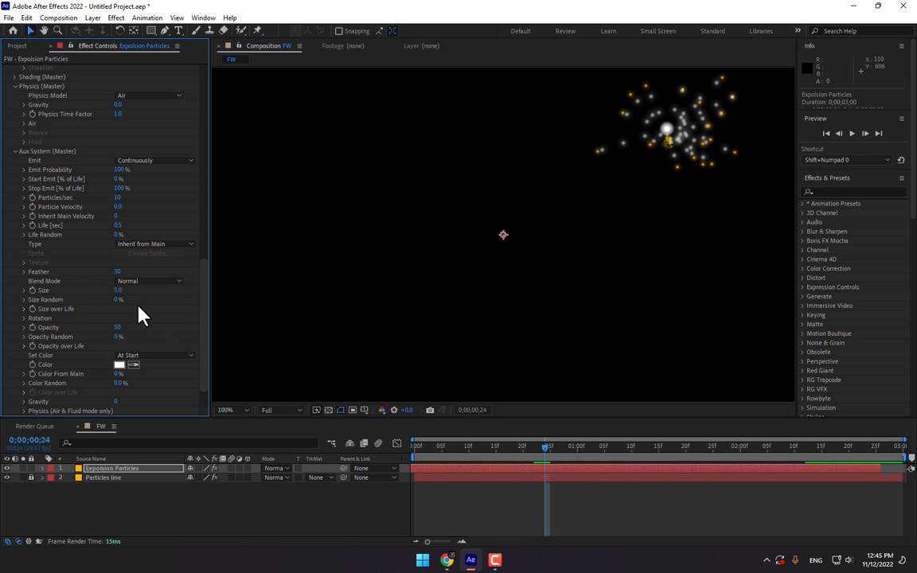
type("1")
key("Return")
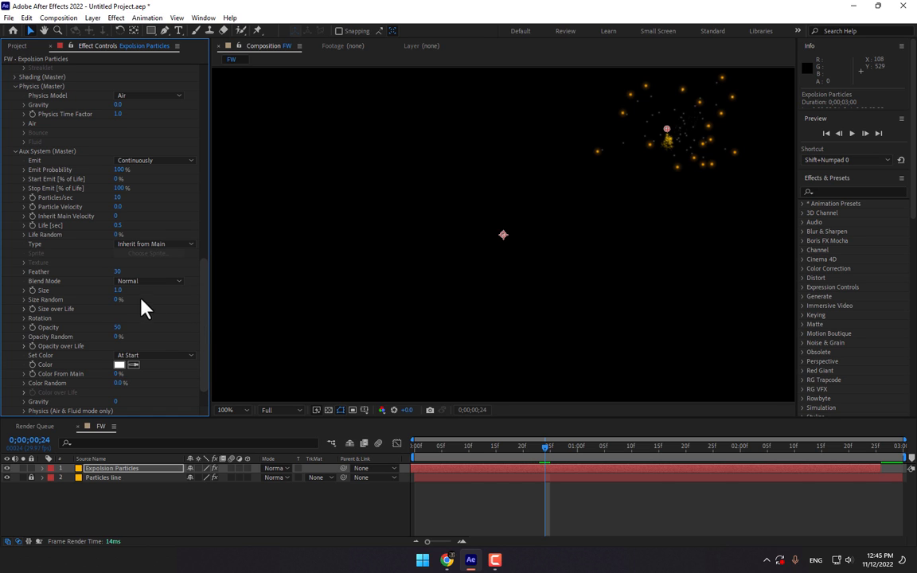
scroll(127, 313, "down", 1)
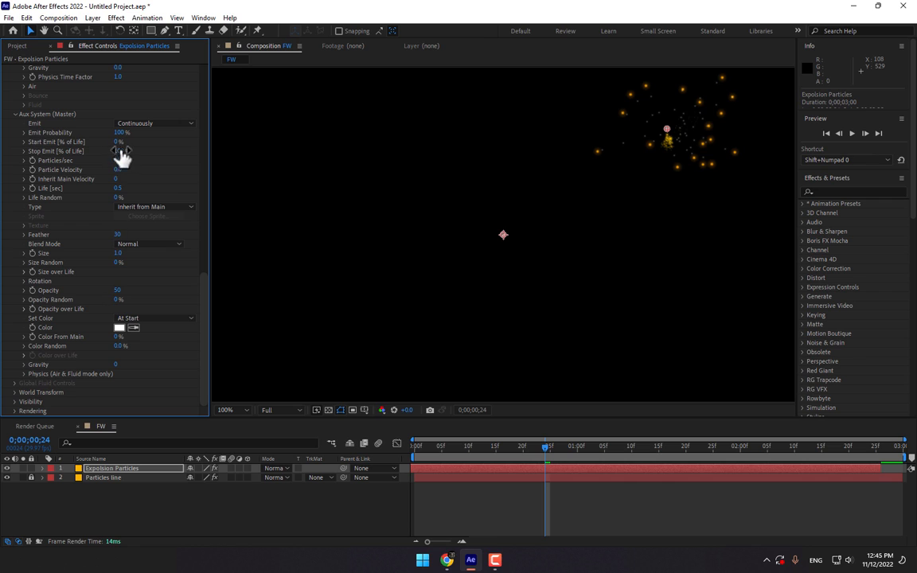
- Set the Aux System's Particles/sec to 300 and go to 0;00;00;27
left_click_drag(117, 160, 269, 169)
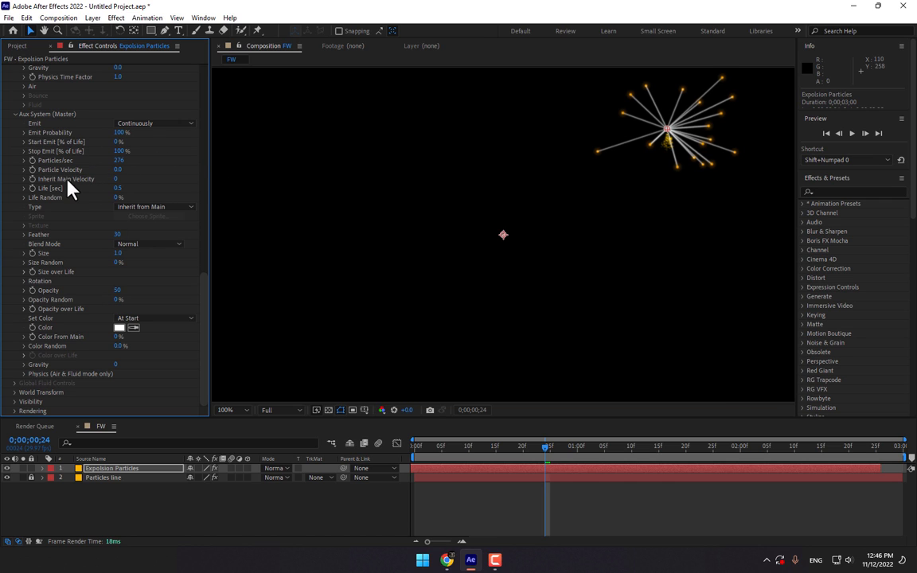
left_click(120, 160)
type("300")
key("Return")
left_click_drag(544, 456, 562, 458)
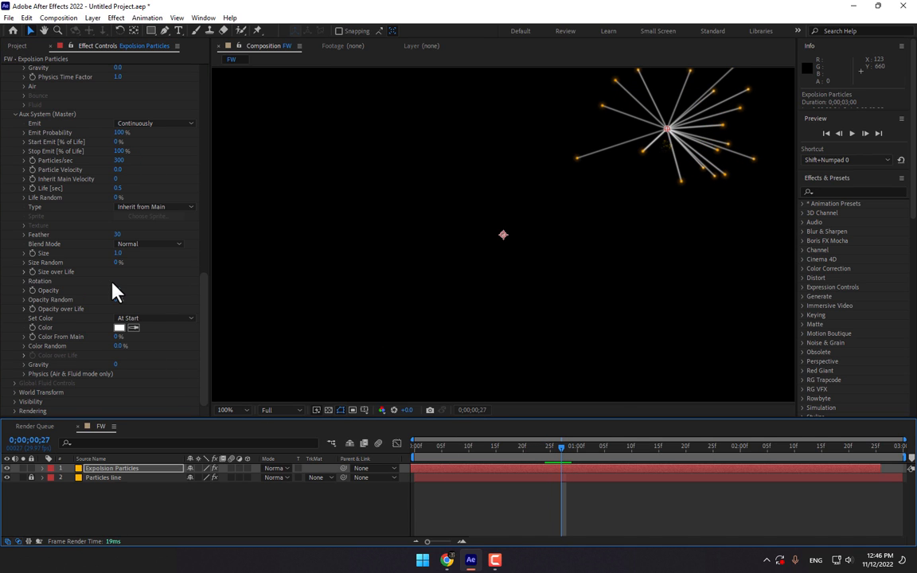
- Set the Aux System particle life to 0.2 seconds
left_click(120, 189)
type("0.2")
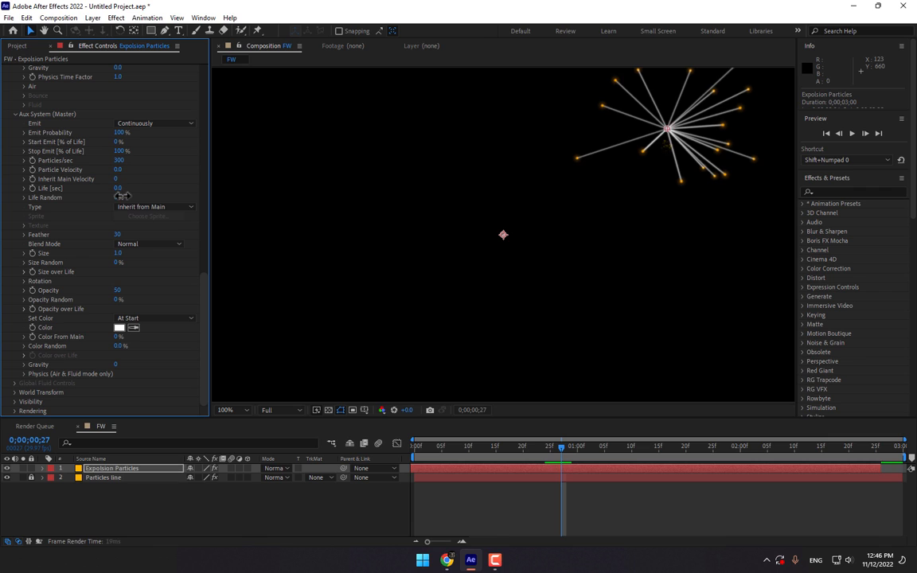
key("Return")
left_click_drag(123, 195, 120, 195)
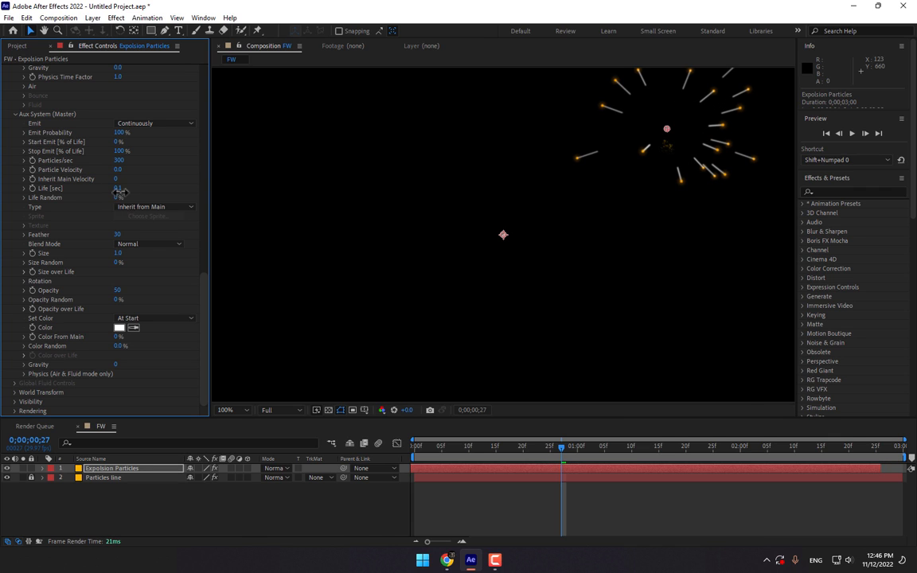
left_click(120, 192)
type("0.2")
key("Return")
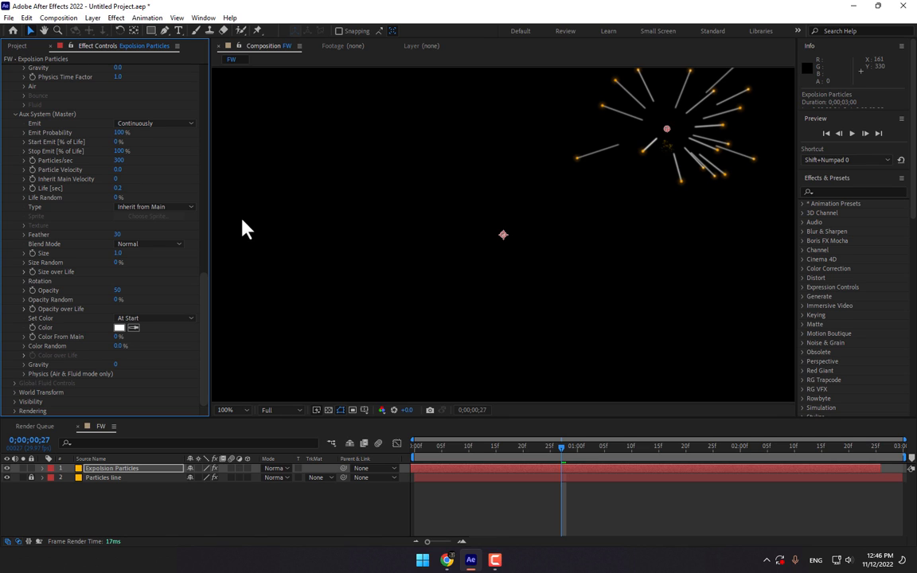
- Apply the linear descending preset to the Aux System's Size over Life and set its particle life to 0.3 seconds
left_click(24, 272)
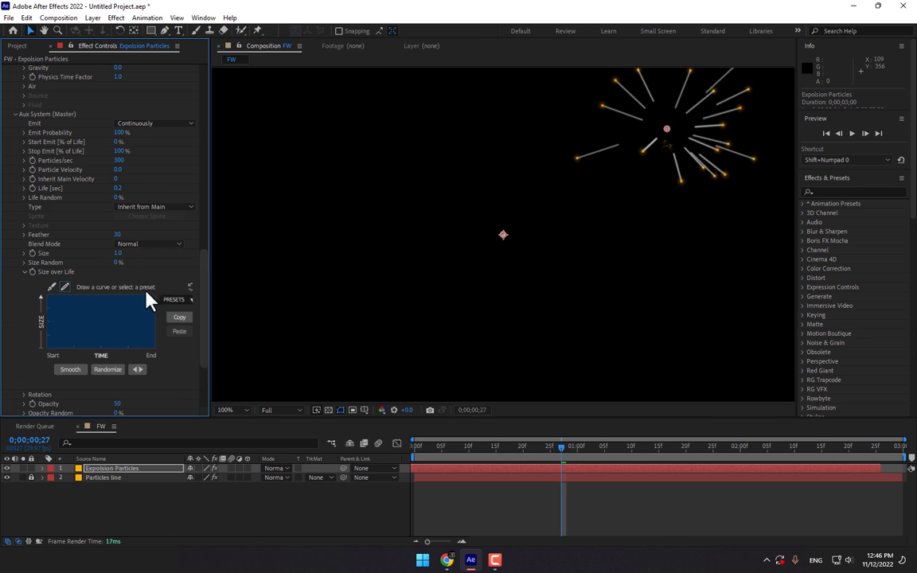
left_click(177, 300)
left_click(183, 325)
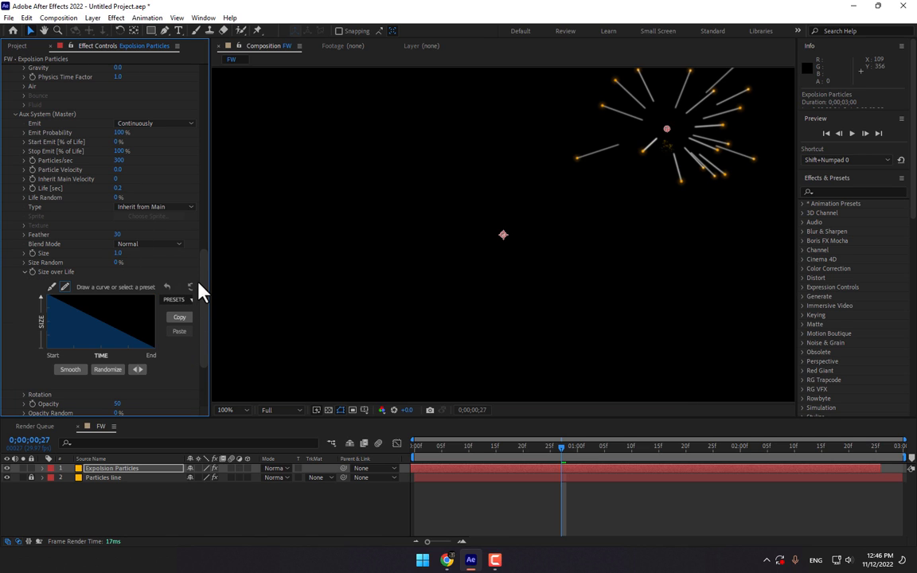
left_click(119, 189)
type("0.3")
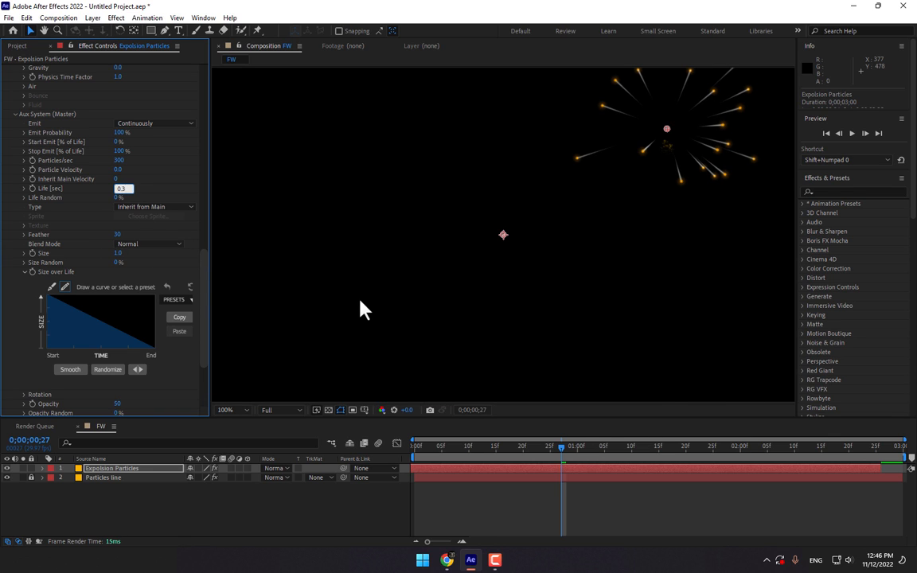
key("Return")
- Apply the linear descending preset to the Aux System's Opacity over Life
left_click_drag(207, 267, 205, 303)
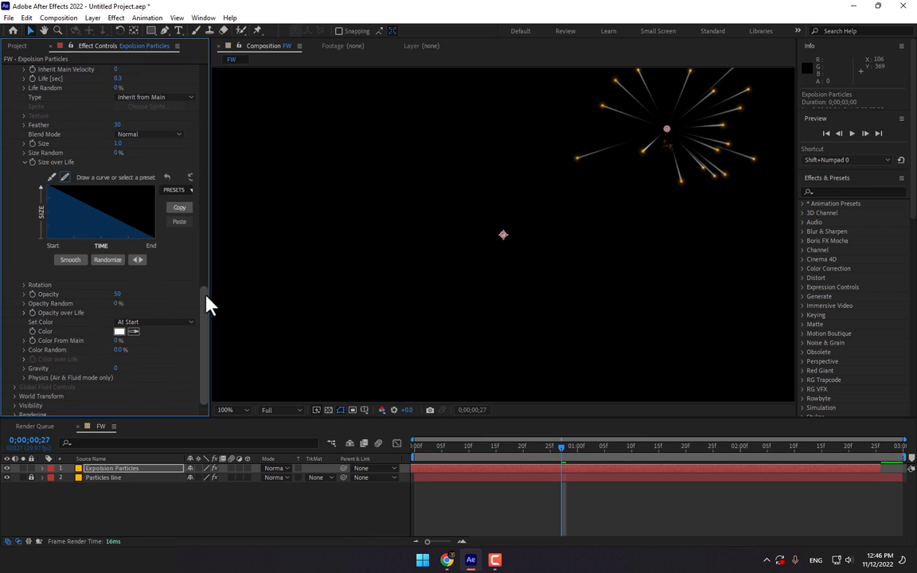
left_click(23, 309)
left_click(169, 326)
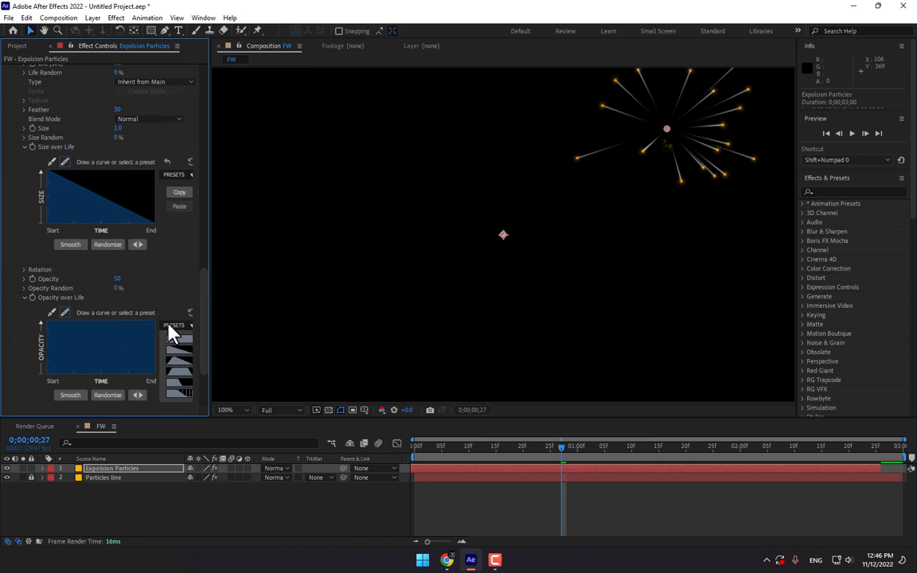
left_click(180, 353)
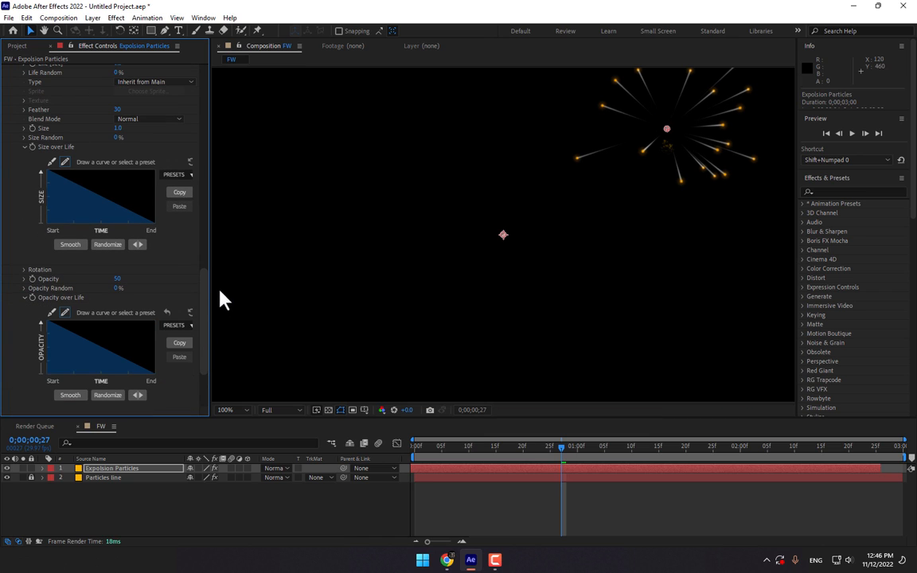
- Set the Aux System particle color to yellow FFE400
left_click_drag(201, 291, 205, 339)
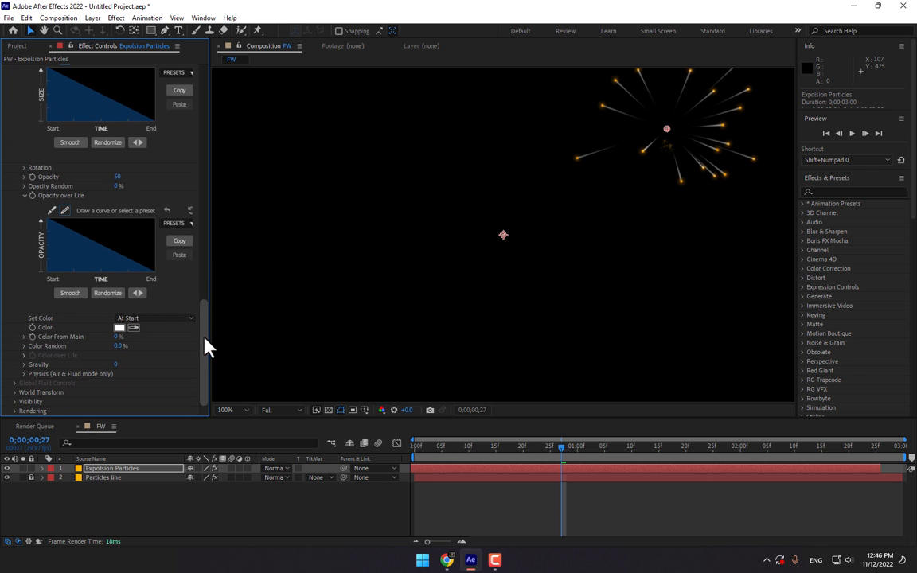
left_click(120, 327)
left_click(650, 429)
left_click_drag(621, 398, 703, 272)
left_click(744, 307)
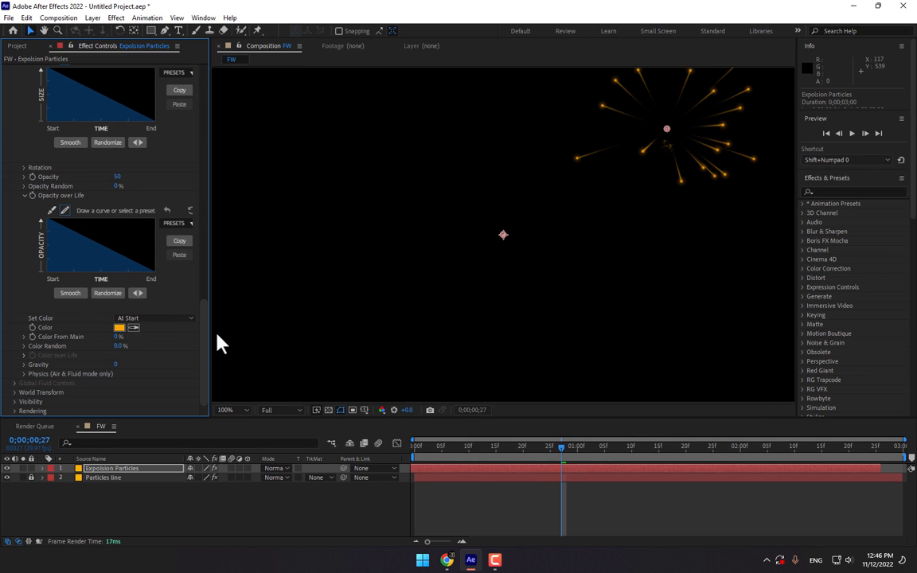
left_click(120, 327)
left_click(649, 426)
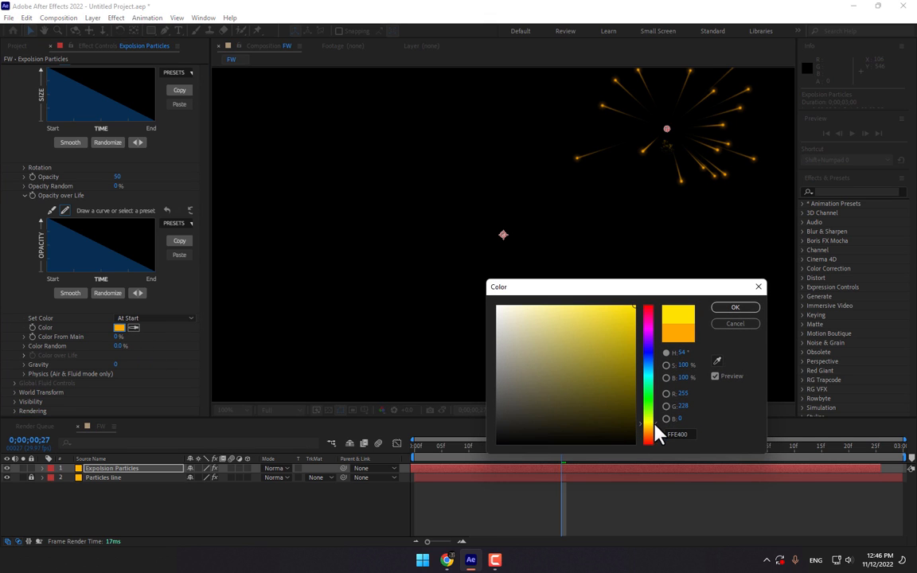
left_click(738, 309)
- Set the explosion's Physics gravity to 250 and scrub through the animation to 0;00;00;25
left_click_drag(203, 321, 204, 222)
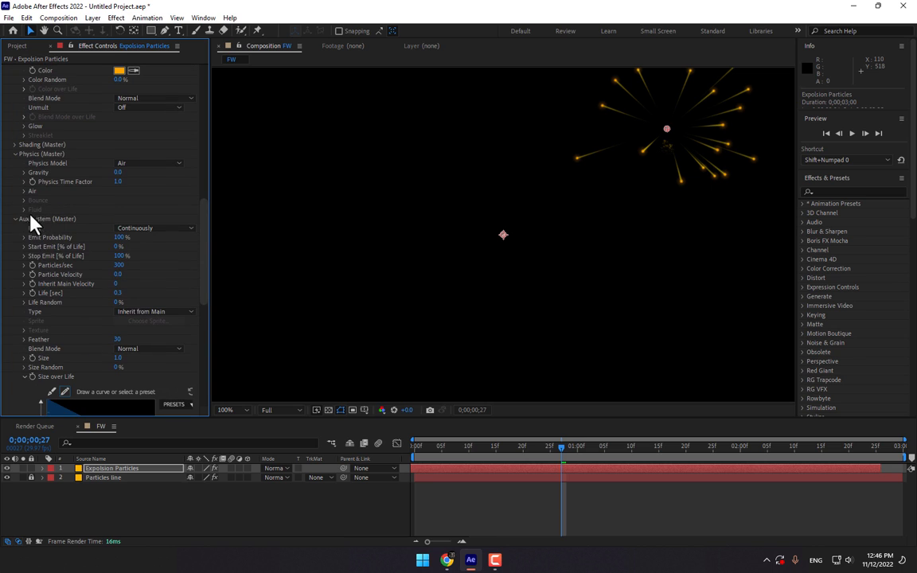
scroll(17, 223, "up", 5)
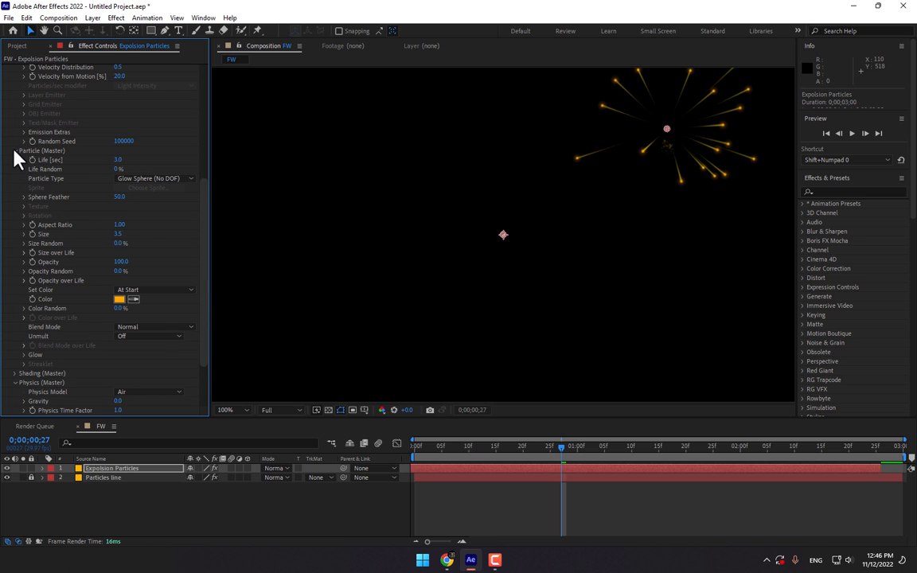
left_click(14, 150)
scroll(36, 203, "up", 2)
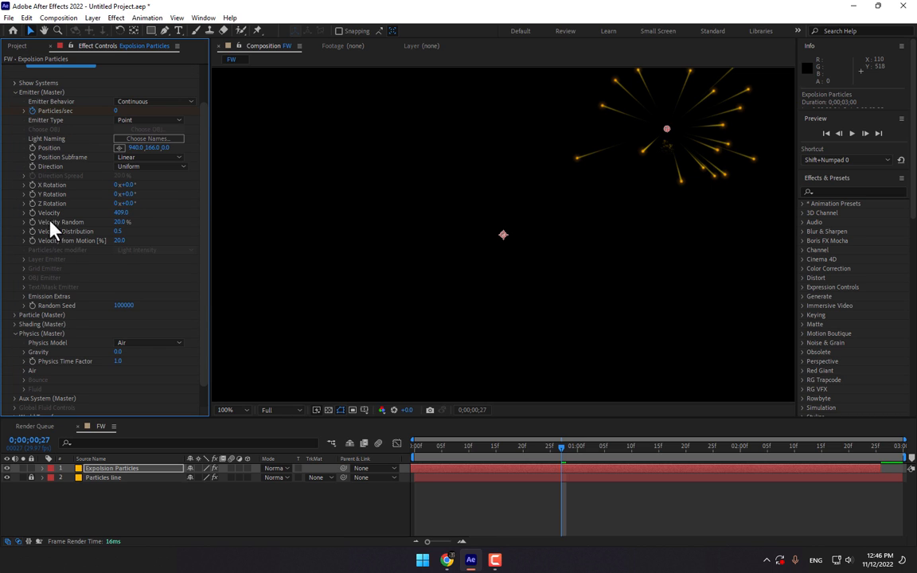
left_click(14, 92)
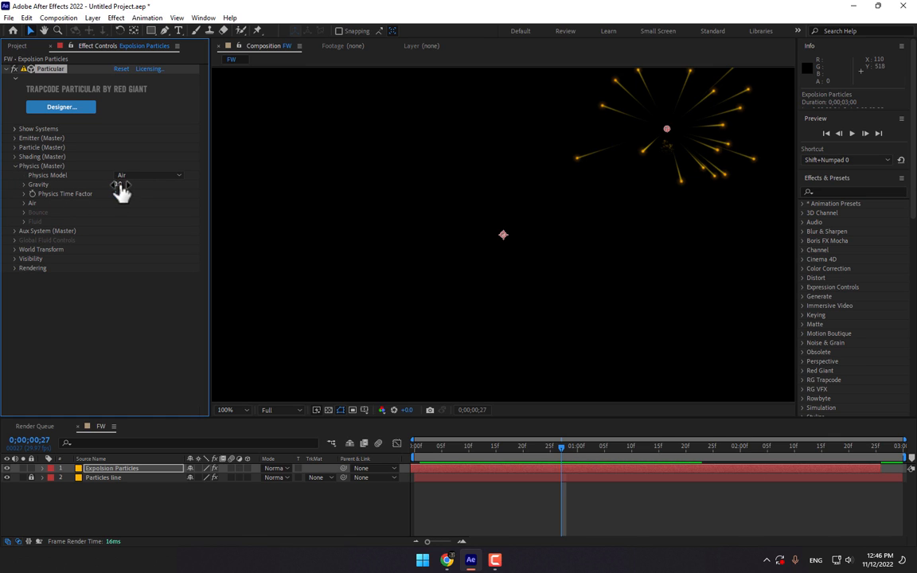
left_click_drag(127, 184, 273, 184)
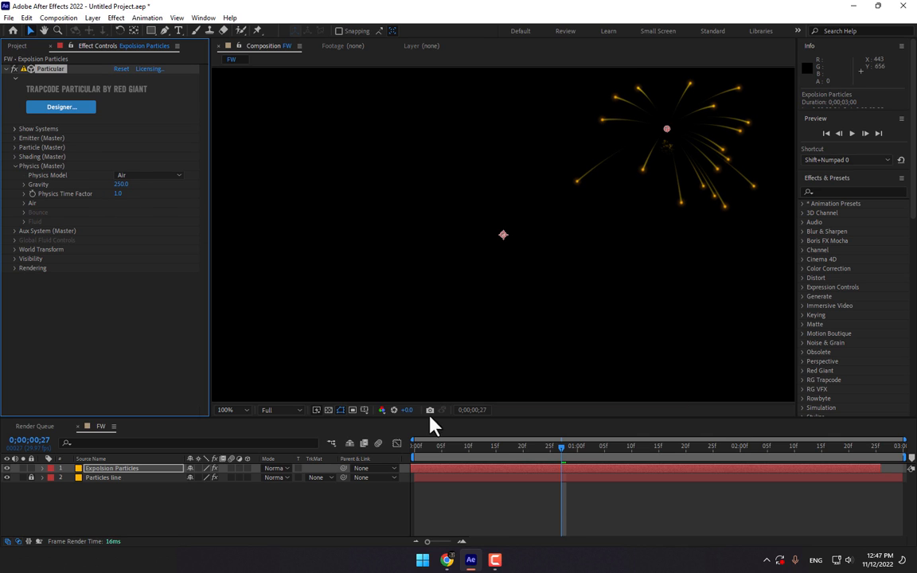
left_click_drag(424, 451, 550, 447)
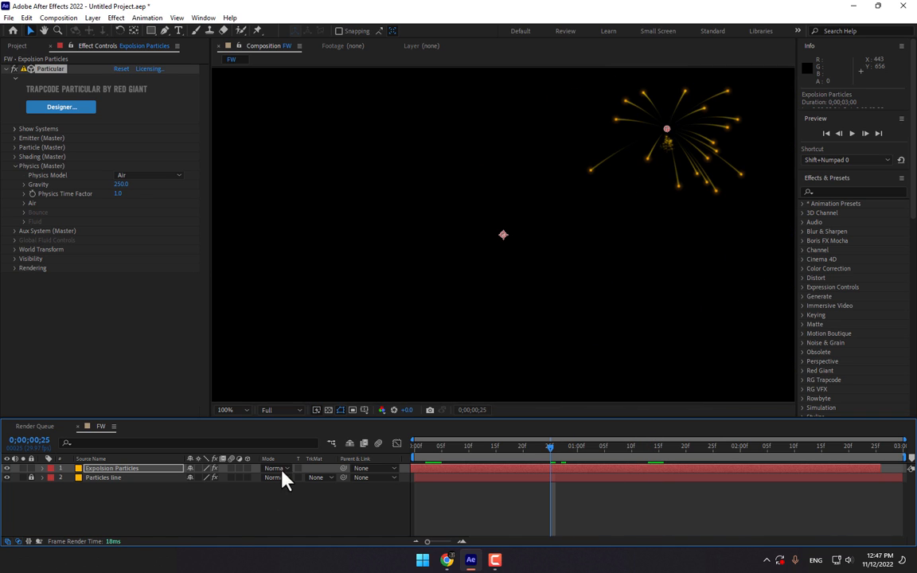
- Unlock the Particles line layer and pre-compose both particle layers into a composition named FW 1
left_click(113, 510)
left_click_drag(137, 507, 118, 472)
right_click(115, 476)
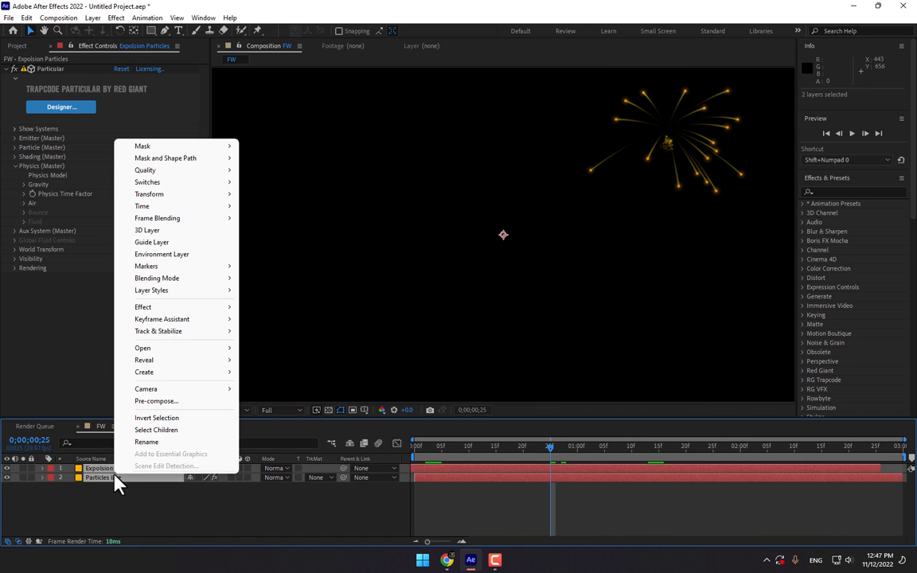
left_click(170, 401)
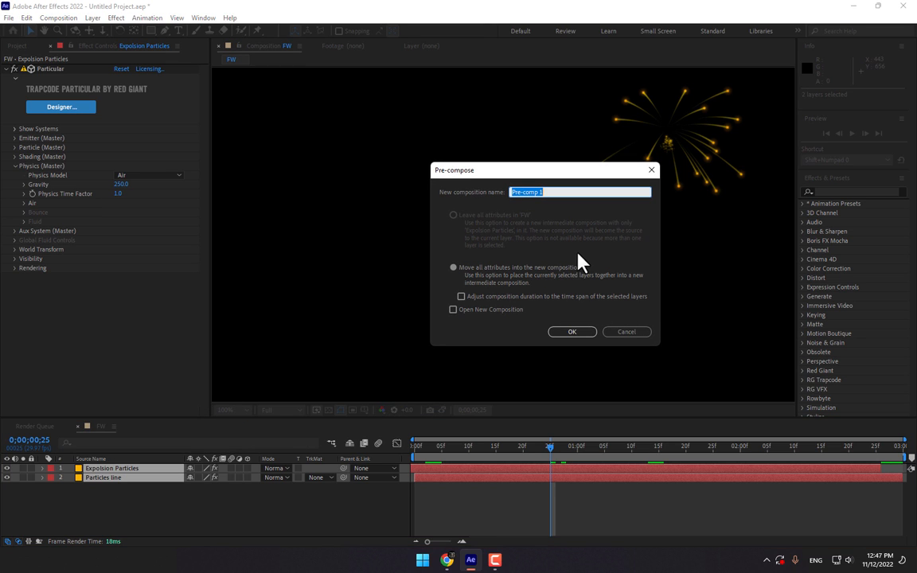
type("FW 1")
key("Return")
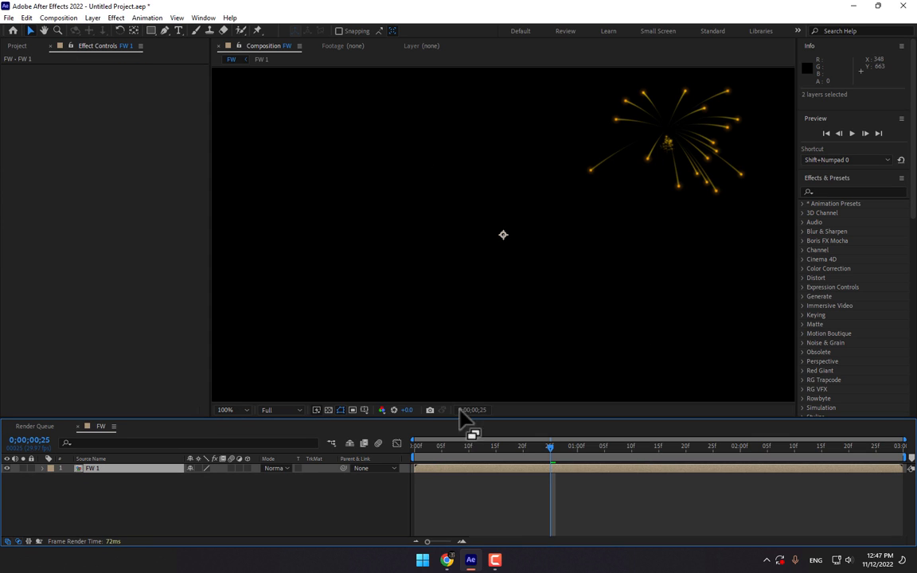
- Apply the Stylize Glow effect to the FW 1 layer
left_click(854, 192)
type("glow")
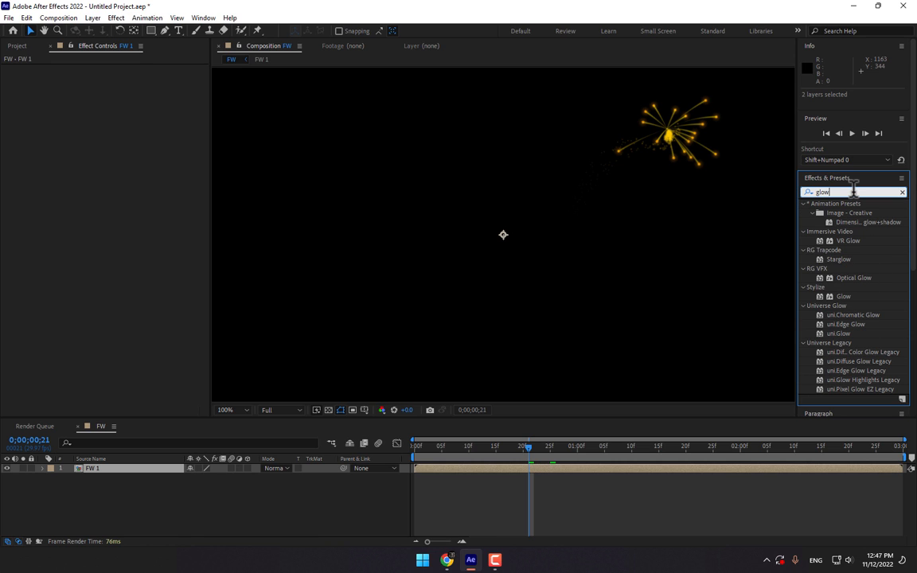
left_click_drag(841, 297, 641, 357)
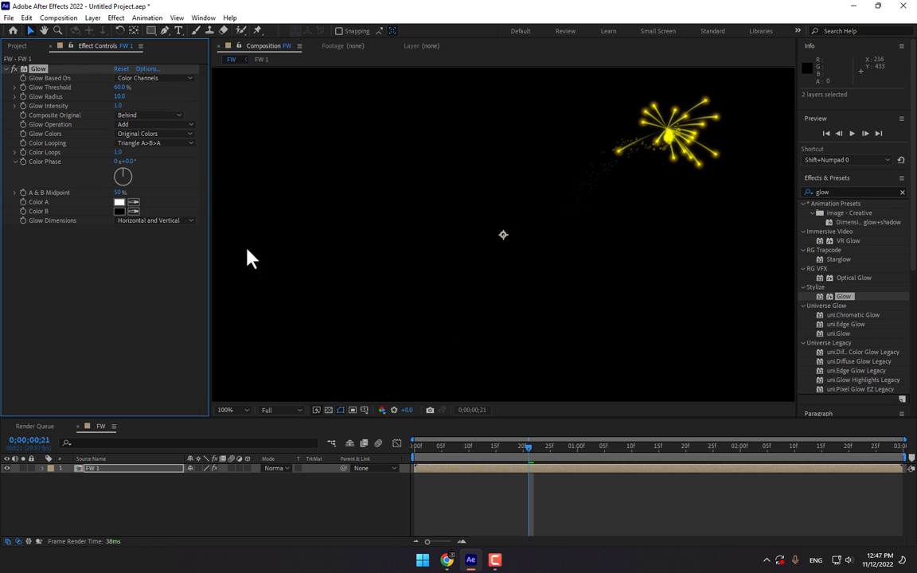
- Set the Glow threshold to 87.5% and the Glow radius to 49
left_click(137, 85)
left_click_drag(121, 87, 154, 90)
left_click(136, 93)
left_click(132, 87)
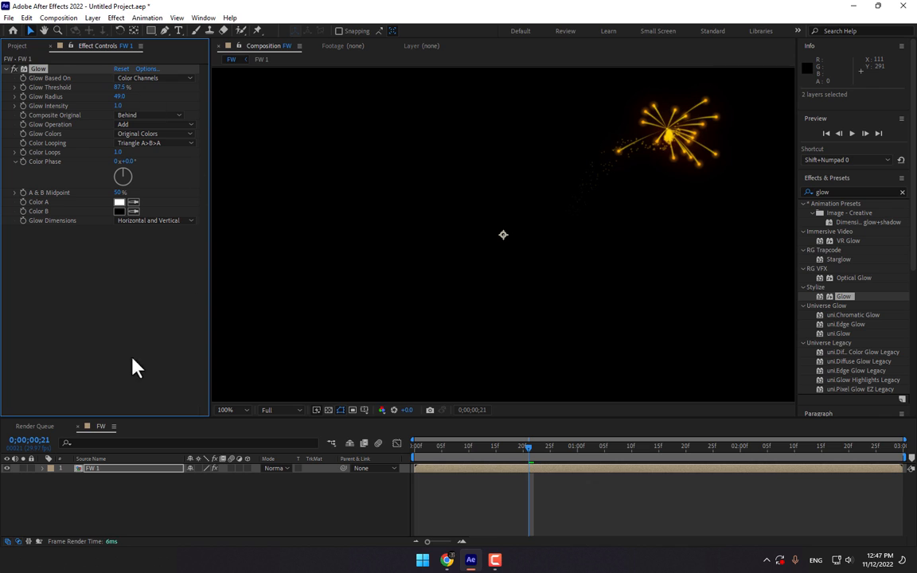
- Make a horizontally flipped duplicate of the FW 1 layer, delayed by 6 frames in the timeline
left_click(94, 476)
key("ctrl+d")
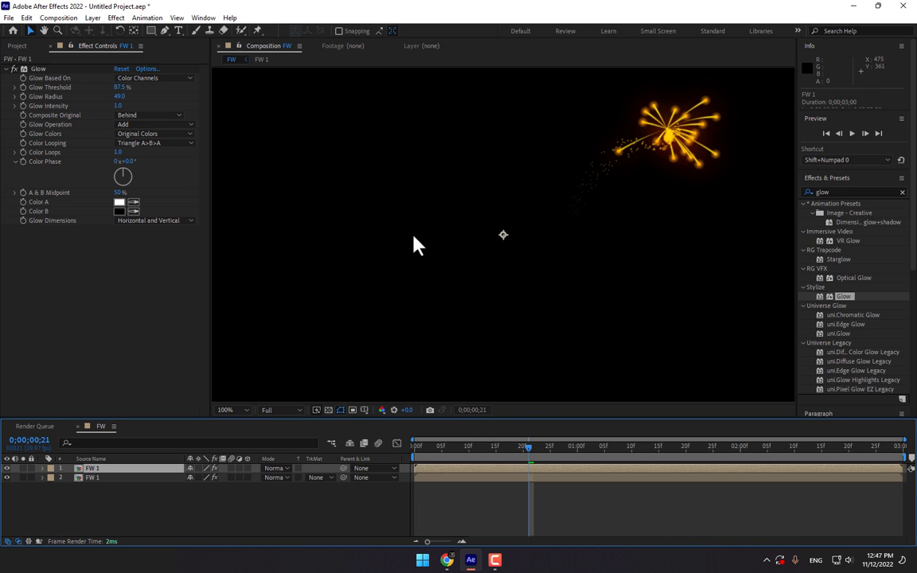
right_click(413, 244)
mouse_move(467, 256)
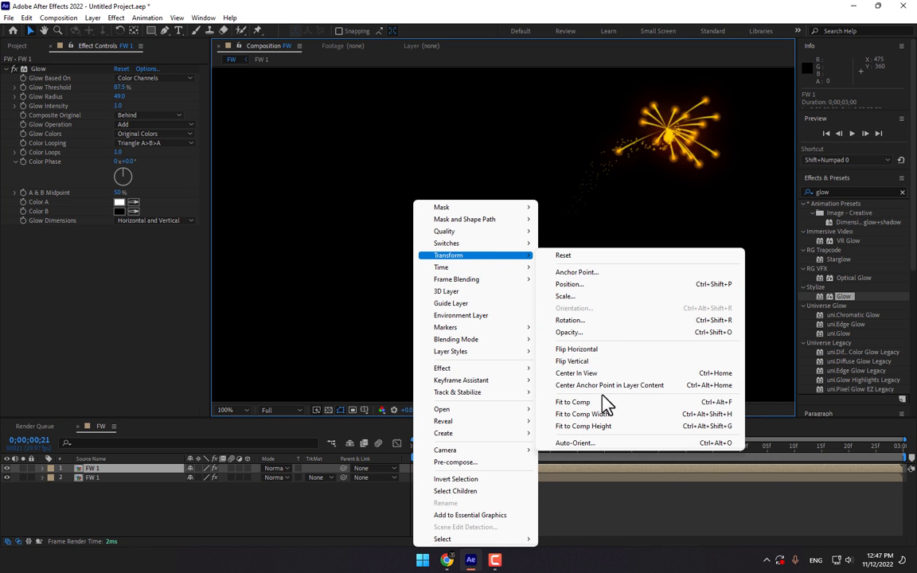
left_click(612, 349)
left_click_drag(497, 469, 519, 468)
- Apply Hue/Saturation to the flipped firework copy and shift its Master Hue to about 65° for green
left_click(856, 191)
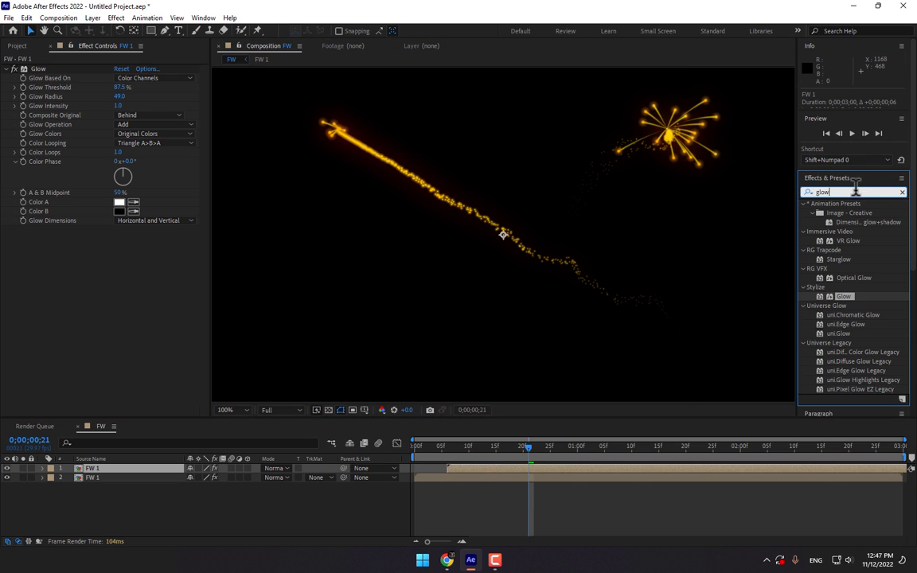
type("hue")
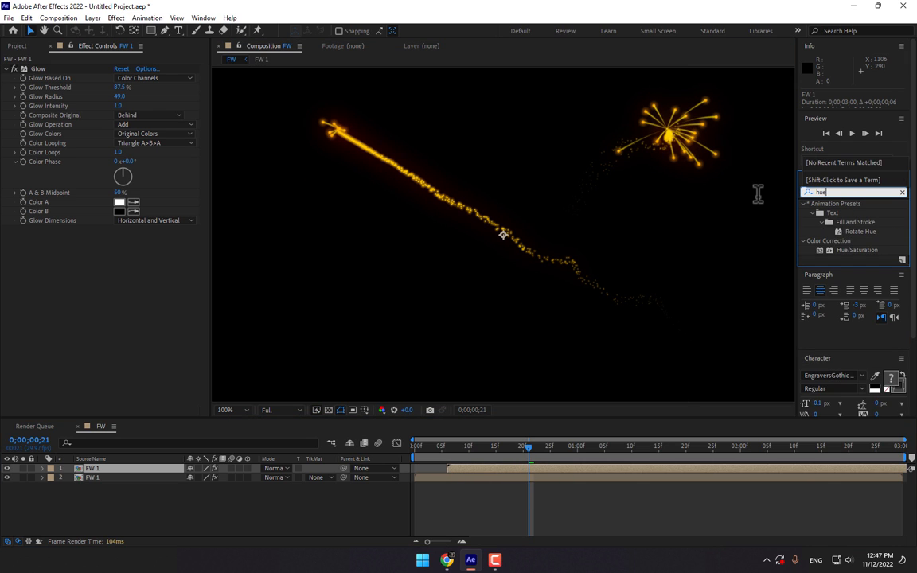
double_click(854, 250)
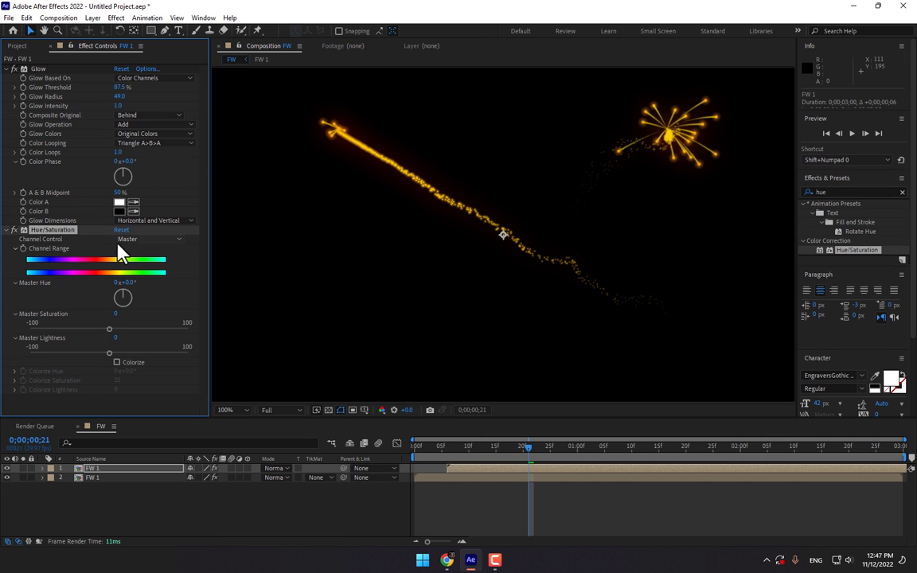
left_click_drag(157, 283, 180, 283)
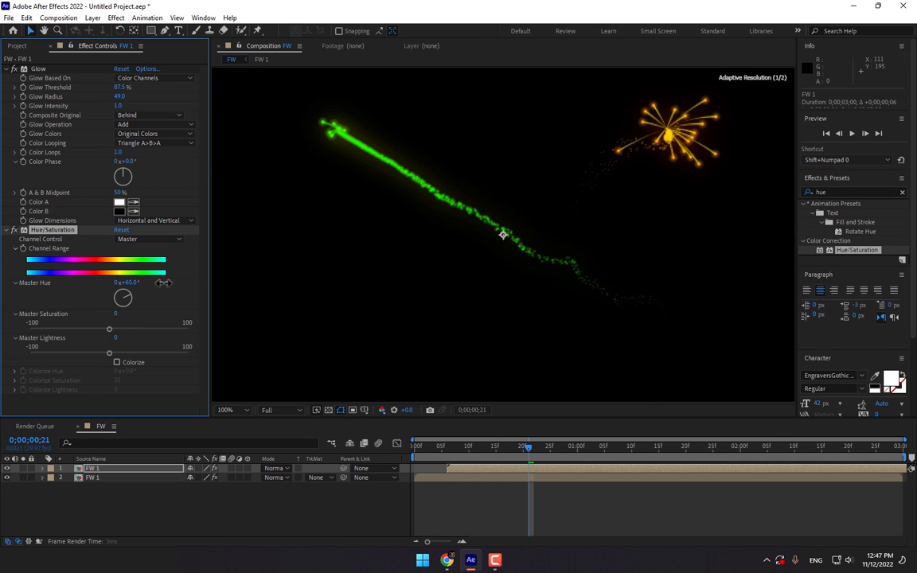
- Duplicate the original golden FW 1 layer and delay the copy by about 13 frames in the timeline
left_click(112, 477)
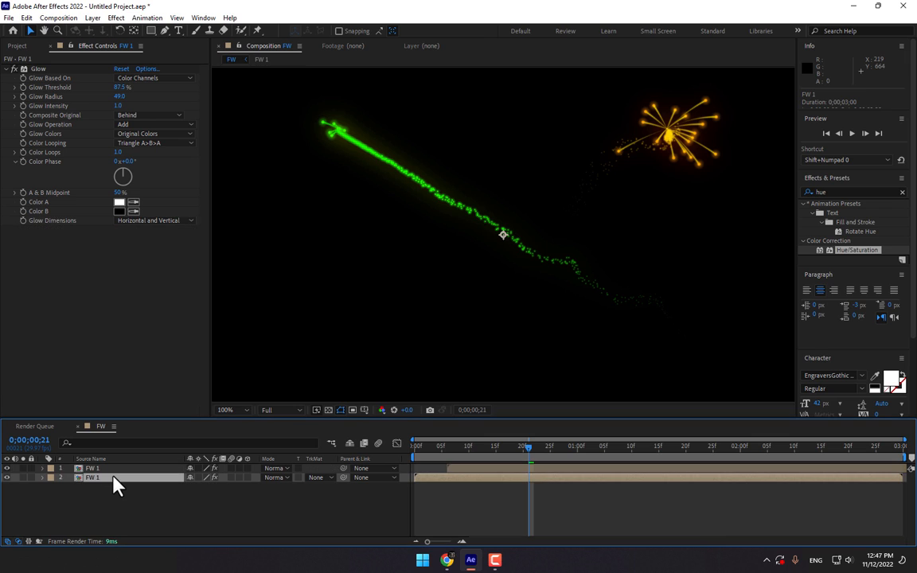
key("ctrl+d")
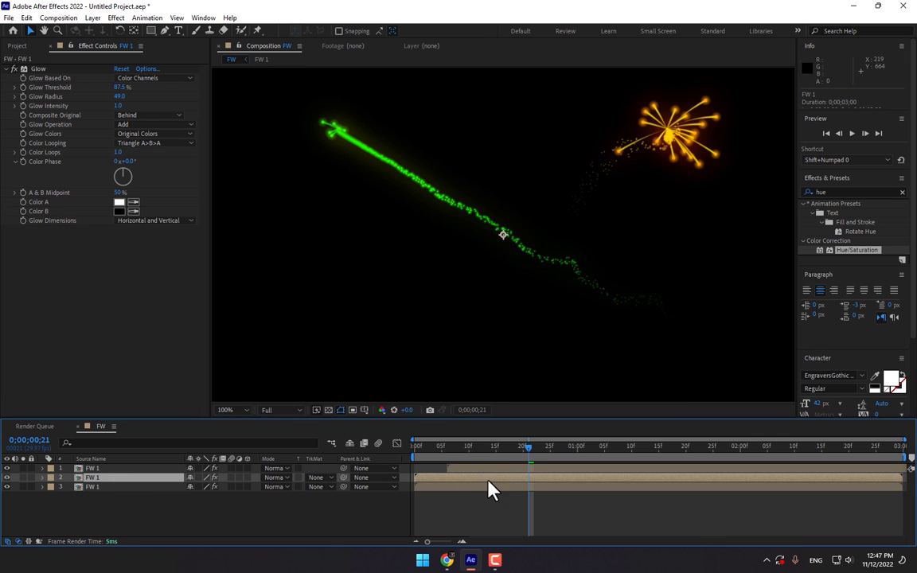
mouse_move(491, 482)
left_mouse_down()
mouse_move(548, 485)
mouse_move(549, 469)
mouse_move(560, 478)
left_mouse_up()
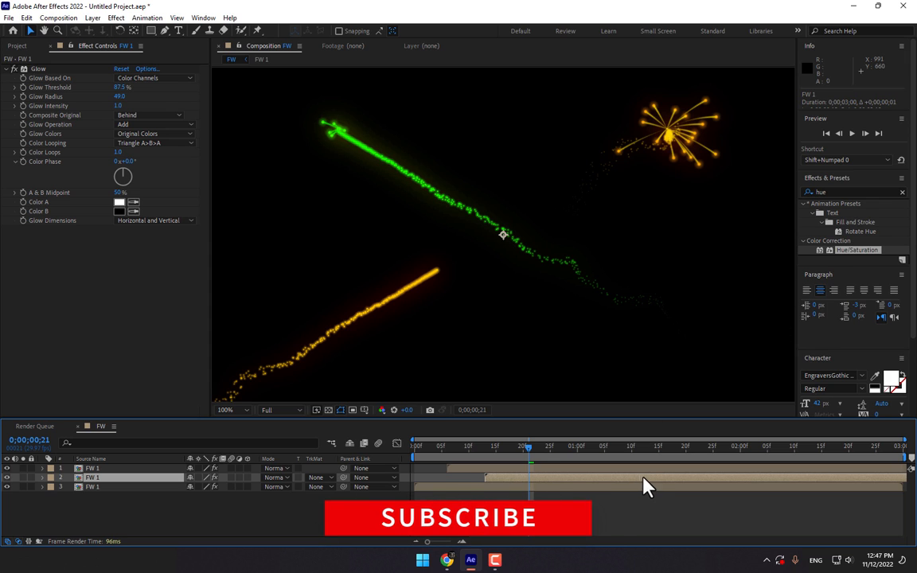
- Apply Hue/Saturation to the delayed golden firework copy and set its Master Hue to 139° for cyan
double_click(853, 252)
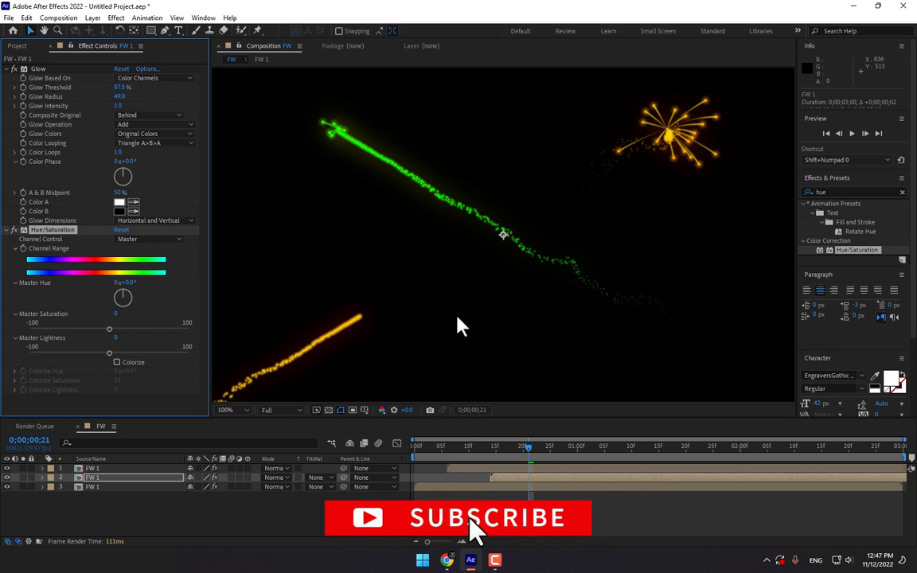
left_click_drag(204, 281, 227, 281)
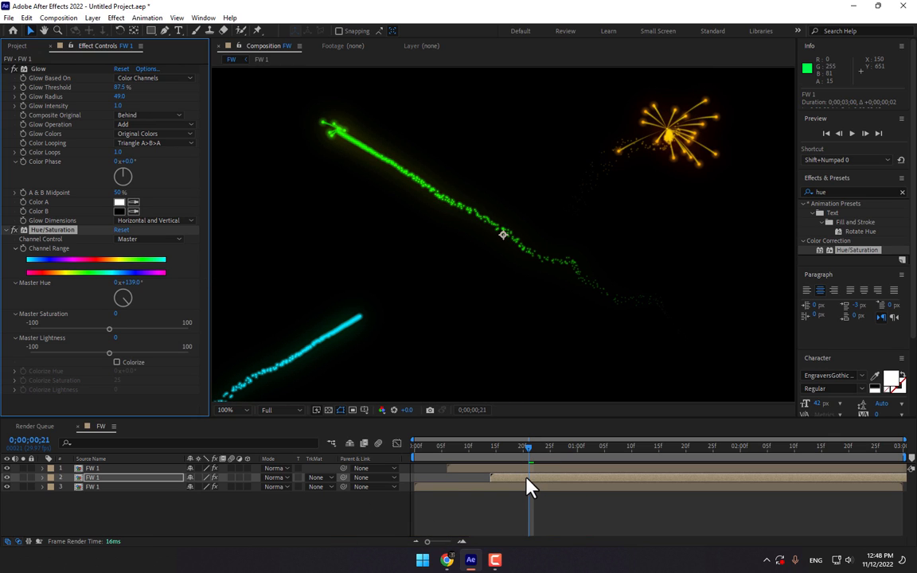
- Duplicate the cyan FW 1 layer and delay the copy by 7 frames in the timeline
key("ctrl+d")
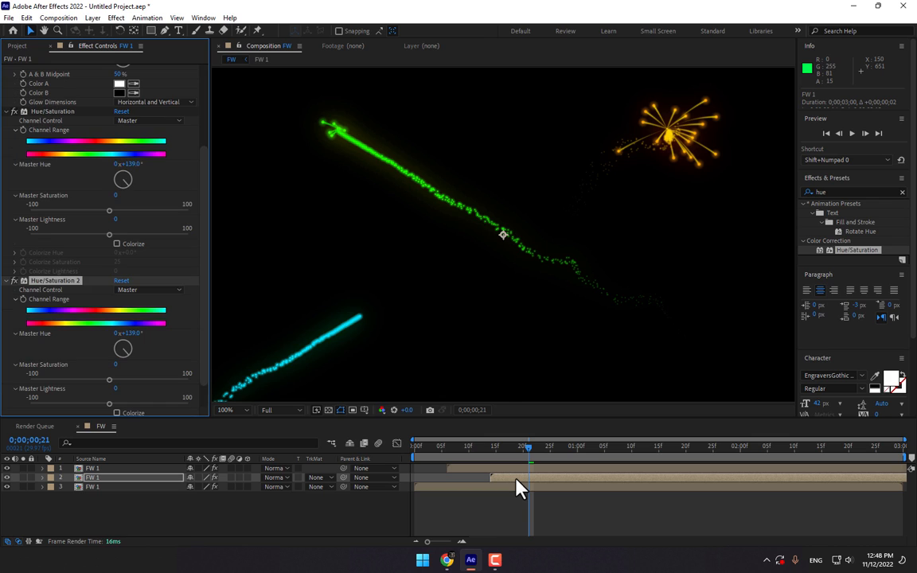
key("ctrl+z")
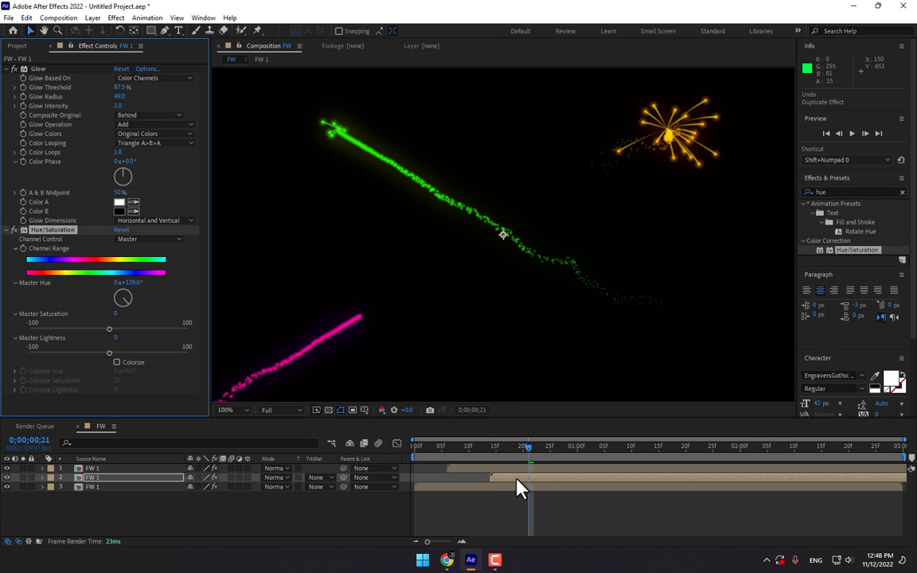
key("ctrl+d")
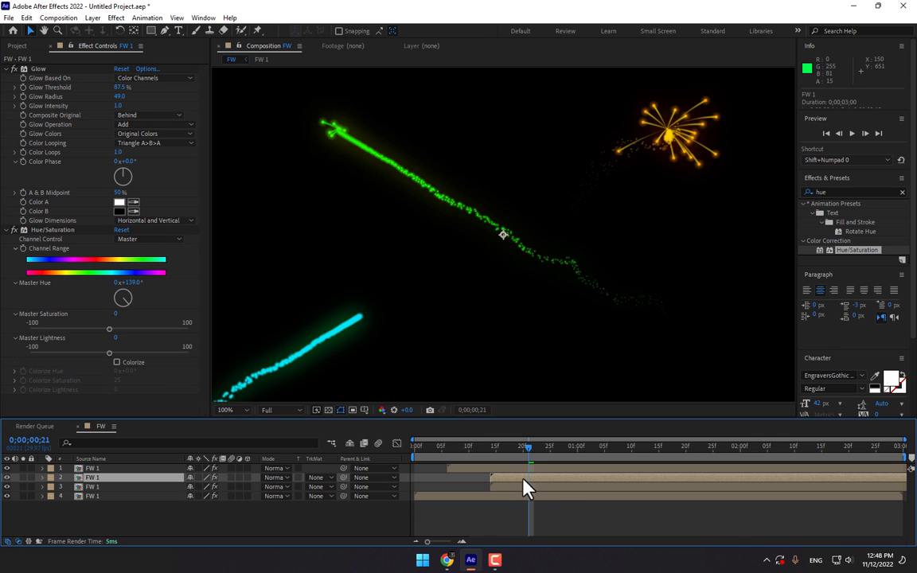
left_click_drag(524, 487, 575, 487)
- Advance to 0;00;01;00 and flip the new cyan firework copy horizontally
key("Page_Down")
key("Page_Down")
key("Page_Down")
key("Page_Down")
key("Page_Down")
key("Page_Down")
key("Page_Down")
key("Page_Down")
key("Page_Down")
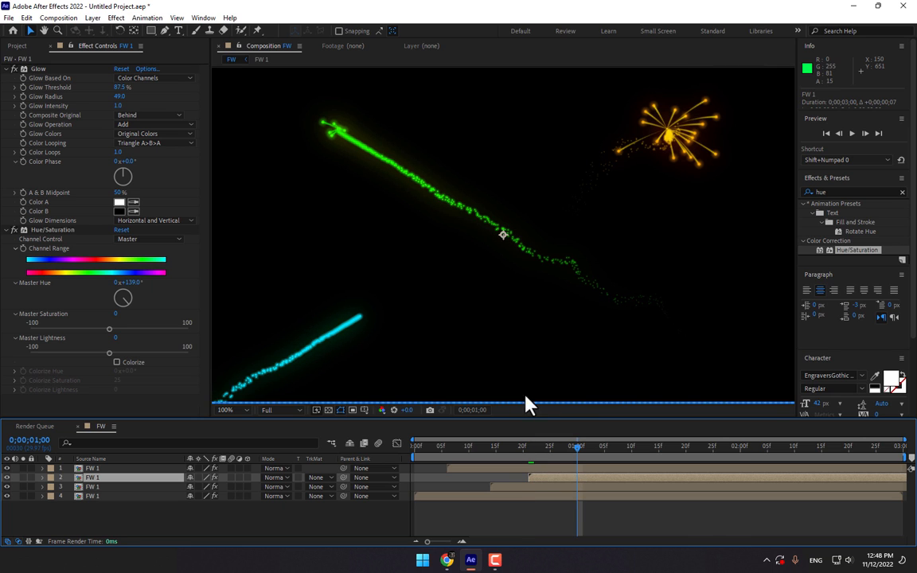
right_click(560, 299)
mouse_move(608, 258)
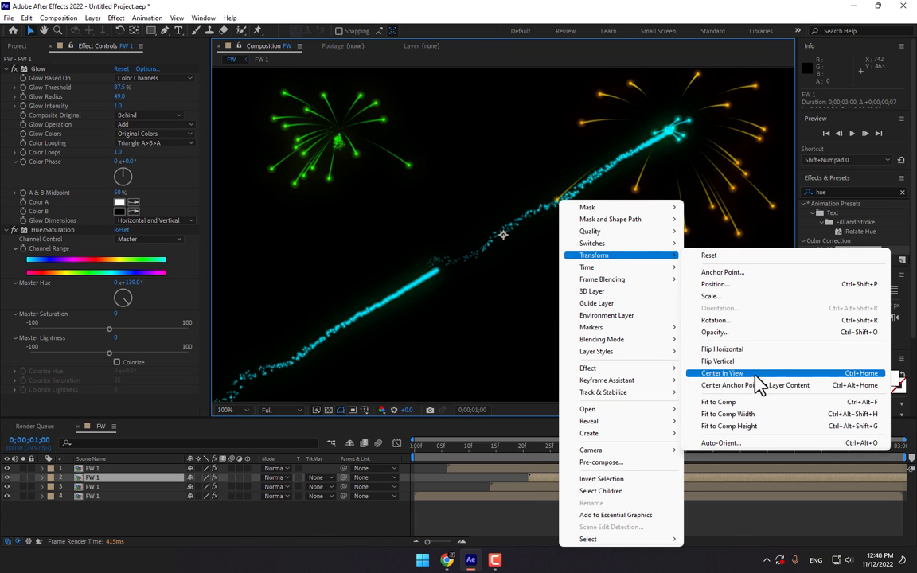
left_click(748, 350)
- Delay the flipped cyan copy by one more frame and set its Master Hue to 263° for magenta
key("Page_Down")
key("Page_Down")
key("Page_Down")
key("Page_Down")
key("Page_Down")
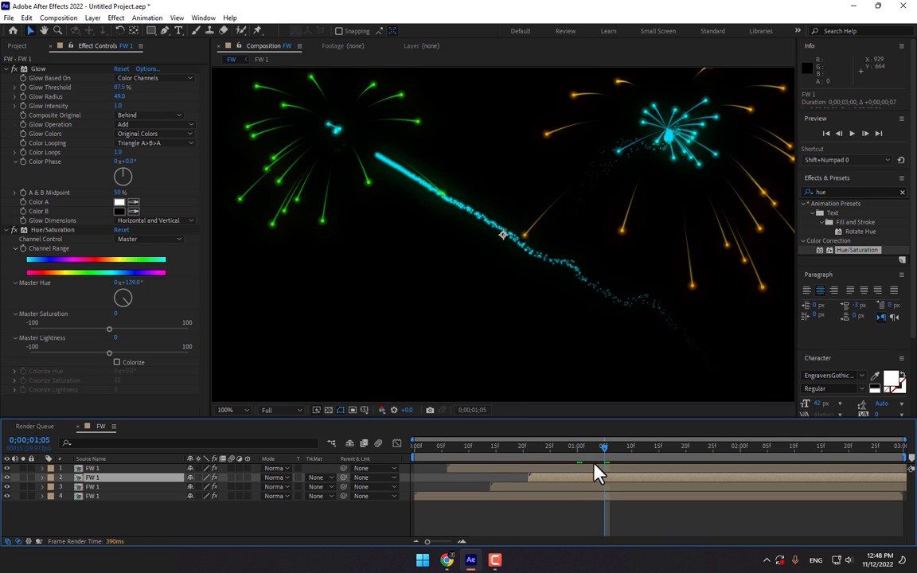
left_click_drag(599, 473, 605, 473)
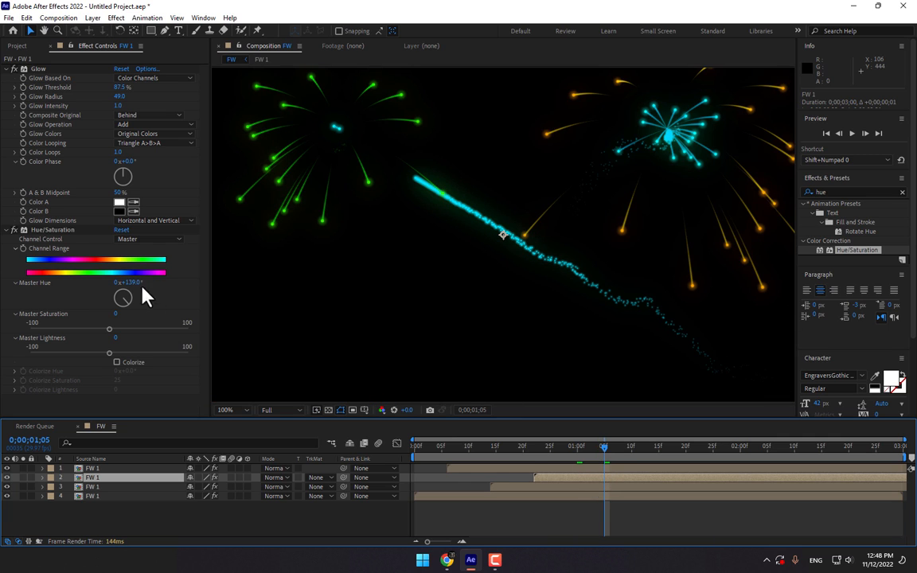
left_click_drag(133, 282, 196, 280)
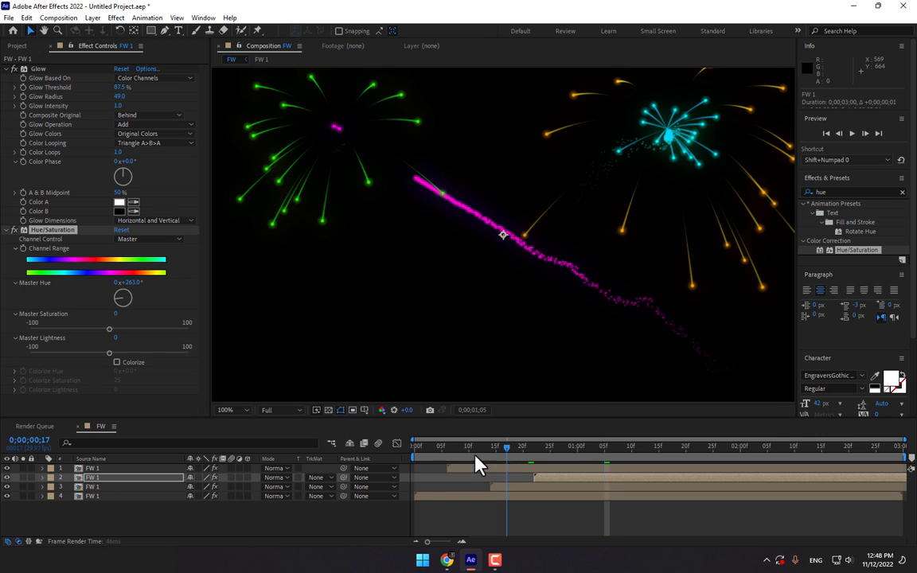
- Fit the FW composition in the viewer, preview all four fireworks from the first frame, and enlarge the viewer area
key("Home")
left_click(225, 410)
left_click(242, 217)
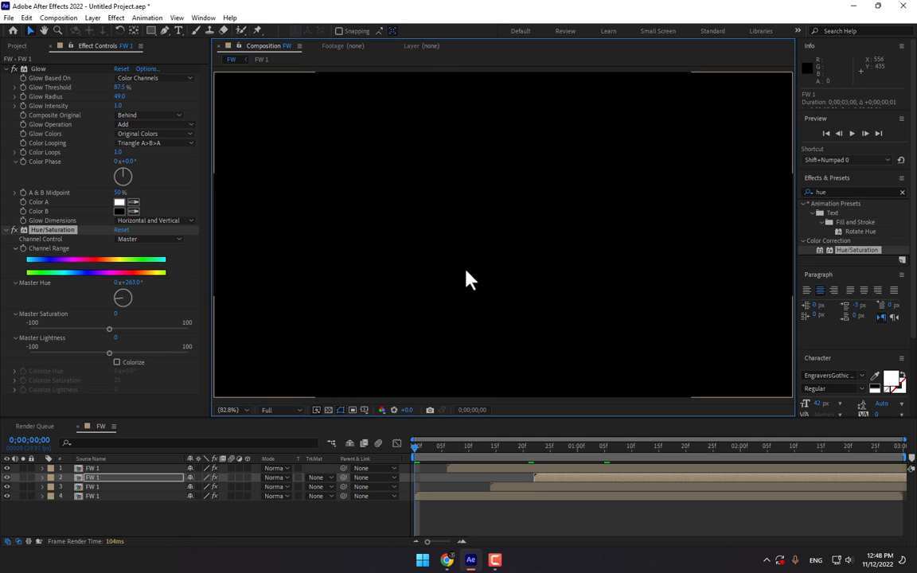
left_click(853, 134)
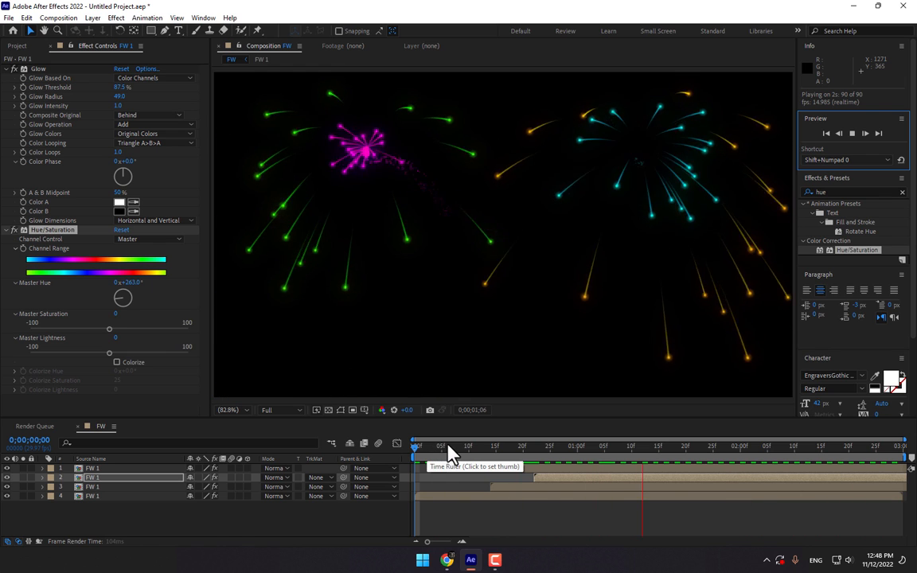
left_click_drag(225, 424, 342, 454)
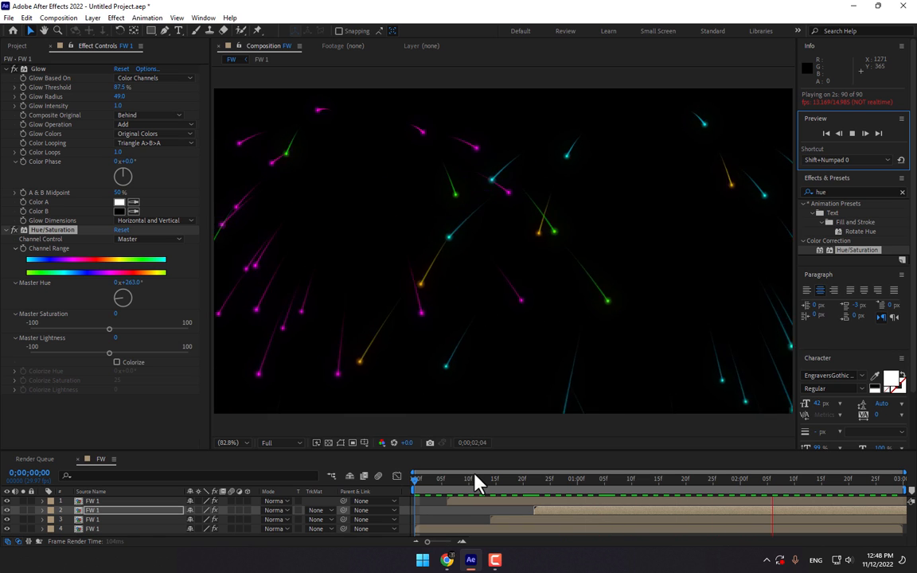